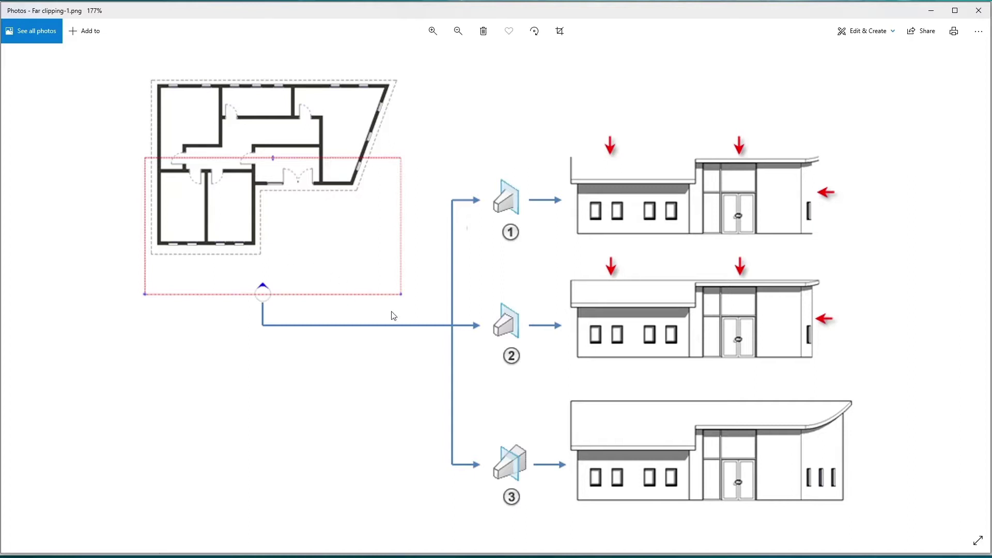
# Switch from the image viewer to Revit and open the recent model RAC_basic_sample_project
pyautogui.click(483, 247)
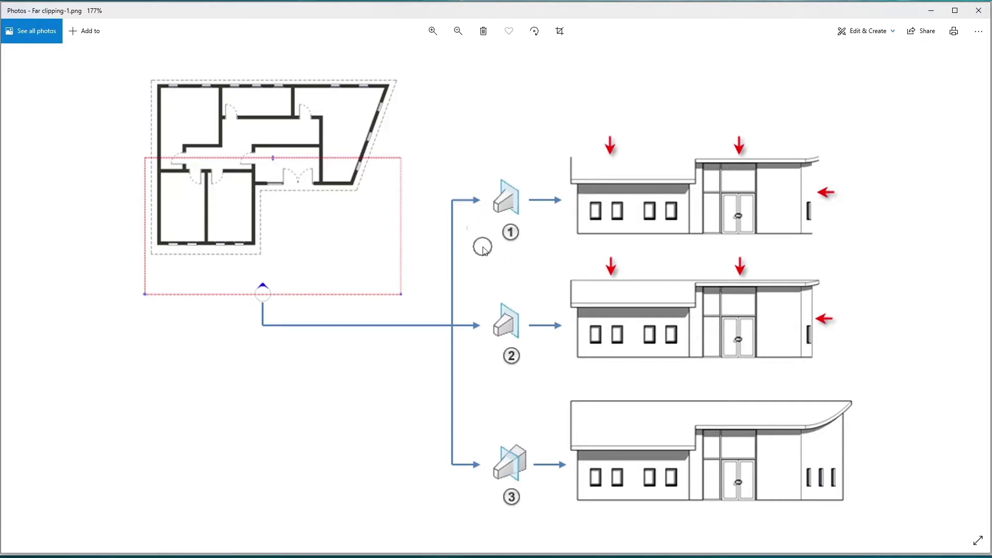
pyautogui.click(936, 14)
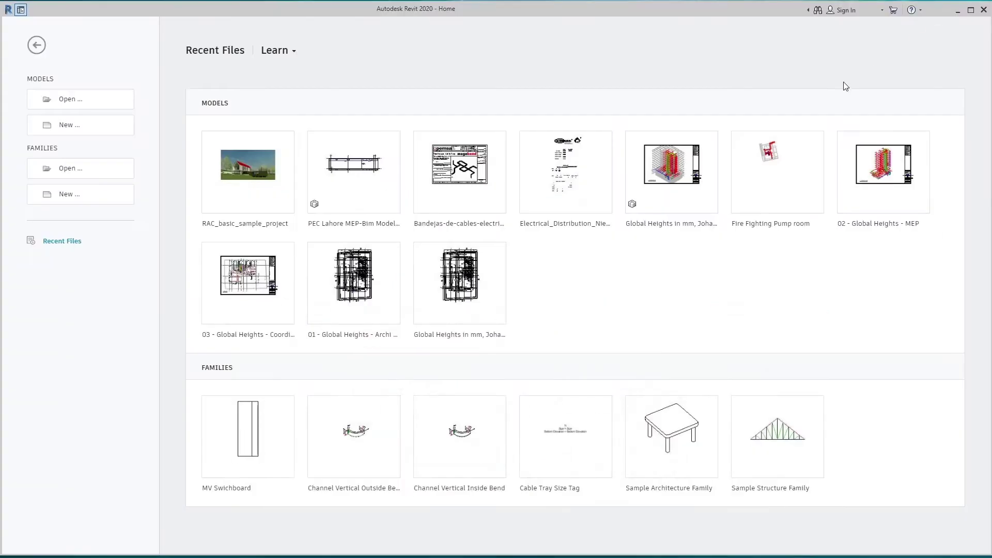
pyautogui.click(256, 177)
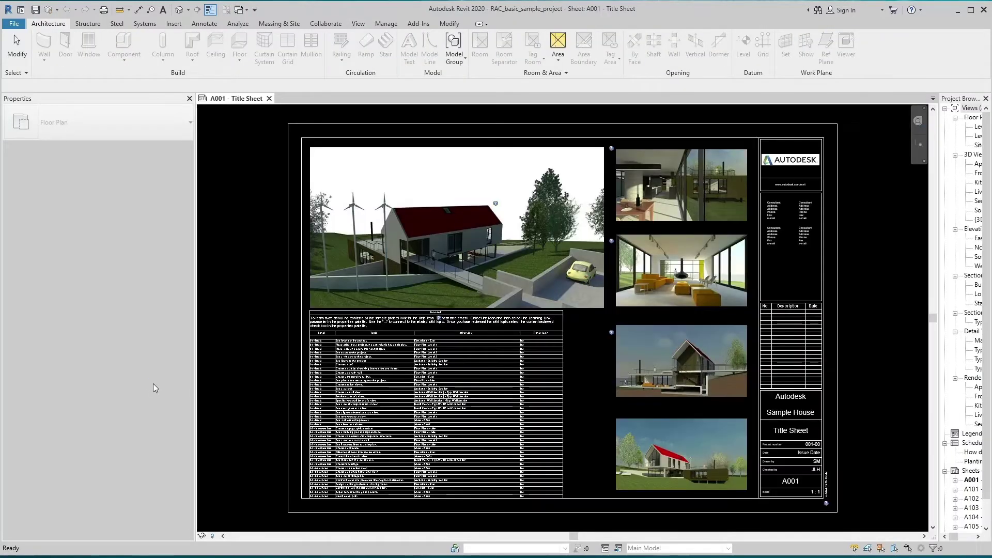
# Open the Level 1 floor plan and the From Yard 3D view, closing the A001 title sheet
pyautogui.moveTo(938, 372); pyautogui.dragTo(848, 374)
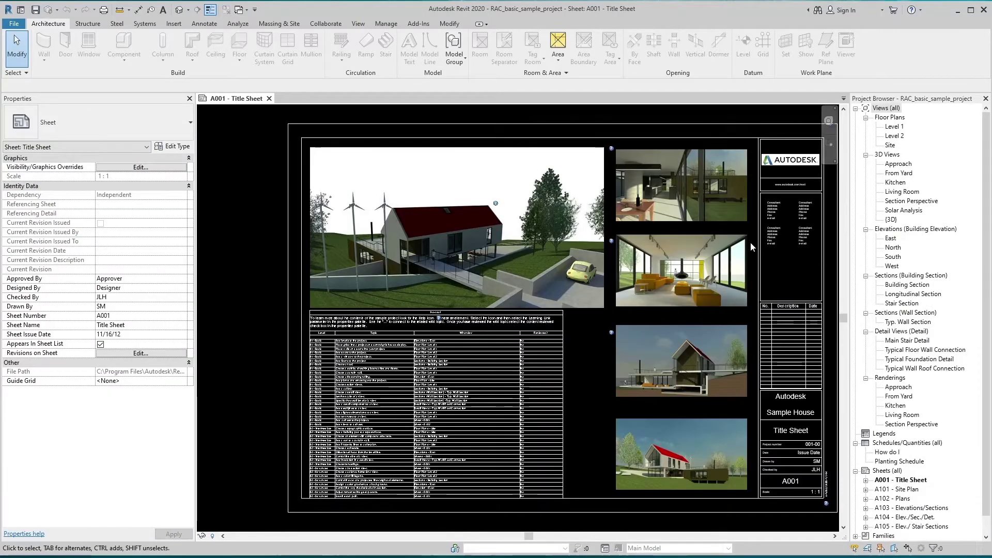
pyautogui.click(902, 128)
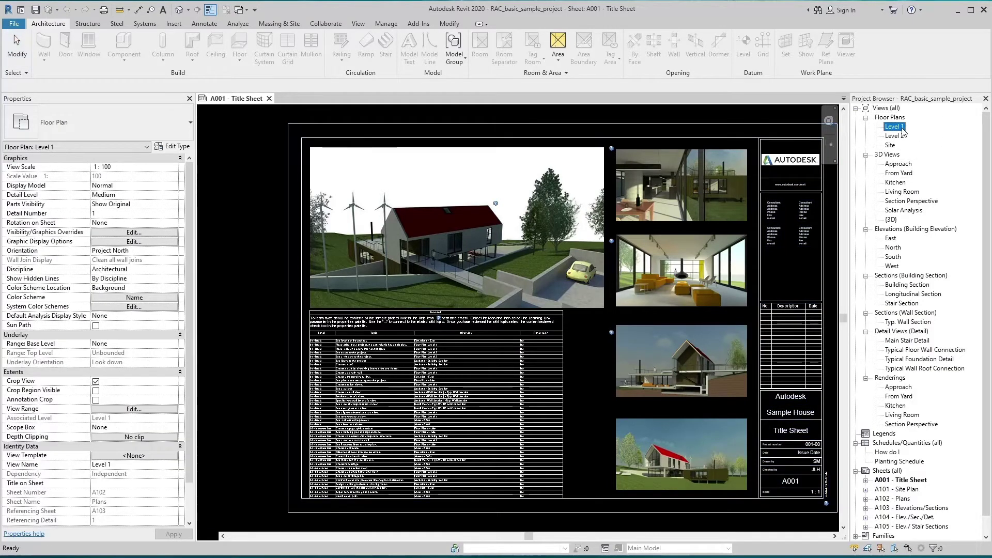
pyautogui.doubleClick(894, 127)
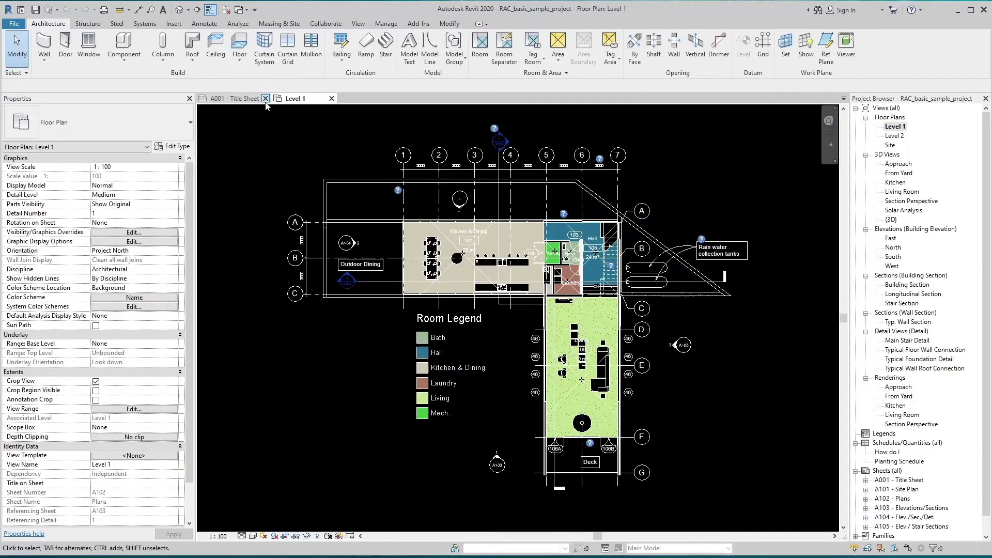
pyautogui.click(265, 98)
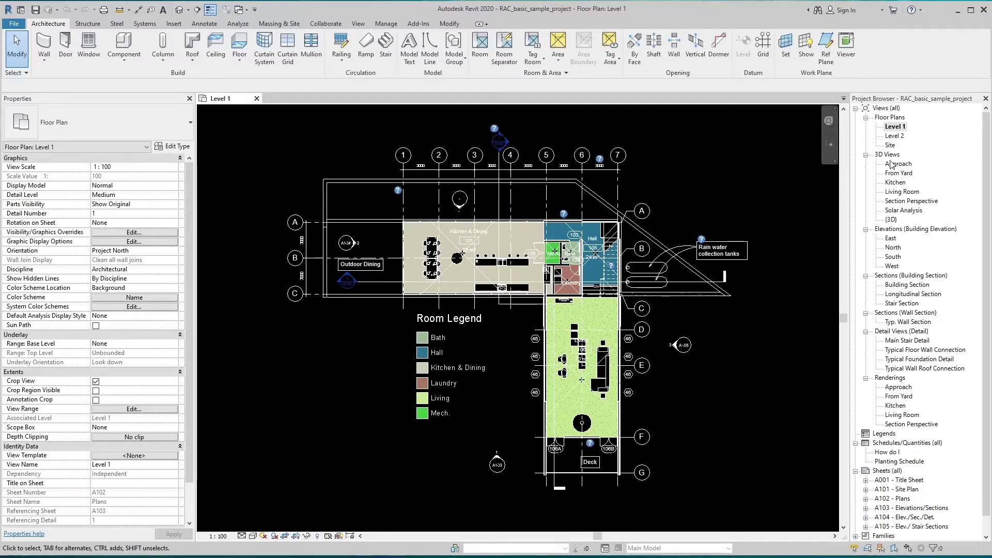
pyautogui.doubleClick(899, 173)
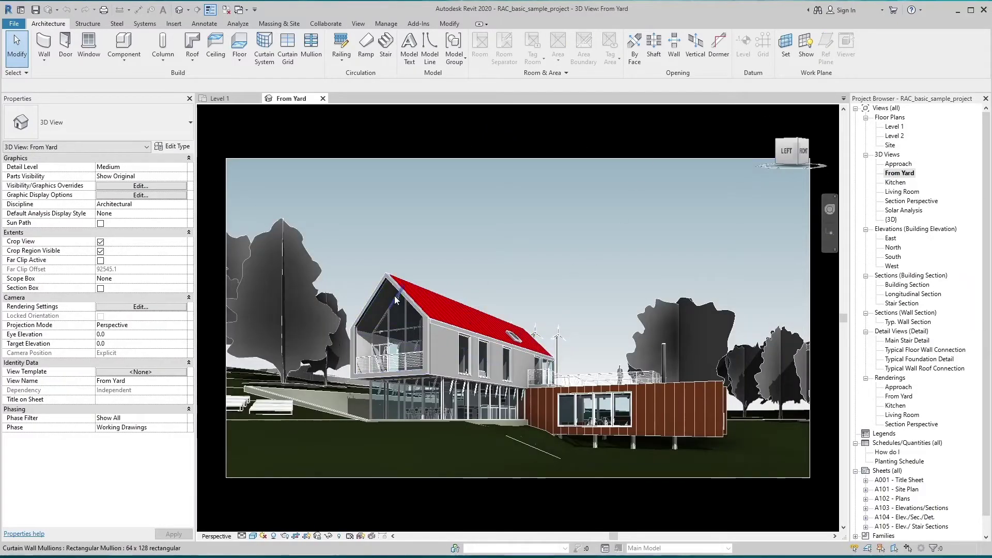
# Draw a horizontal building section on the Level 1 plan, running from beyond the Outdoor Dining side across the Living room near grid E
pyautogui.click(220, 98)
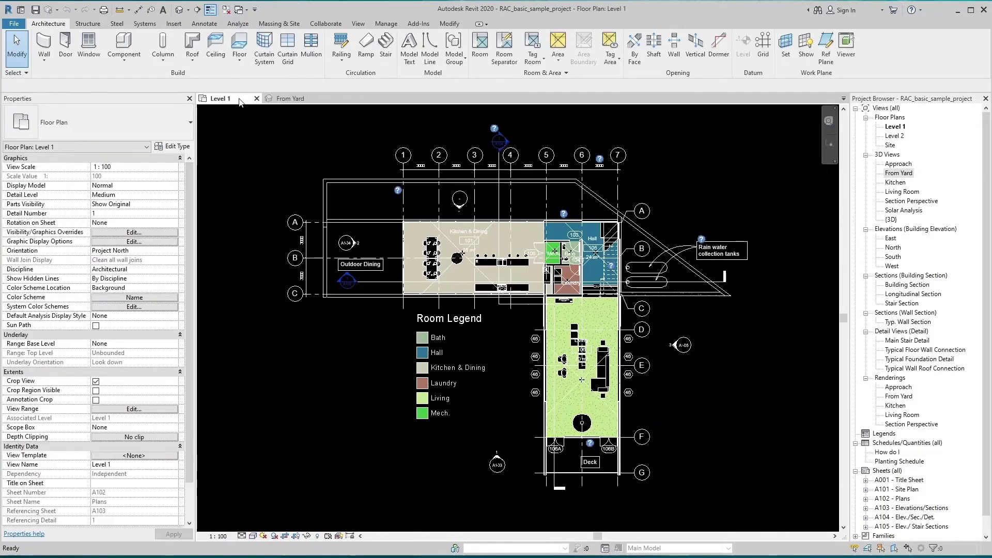
pyautogui.click(198, 10)
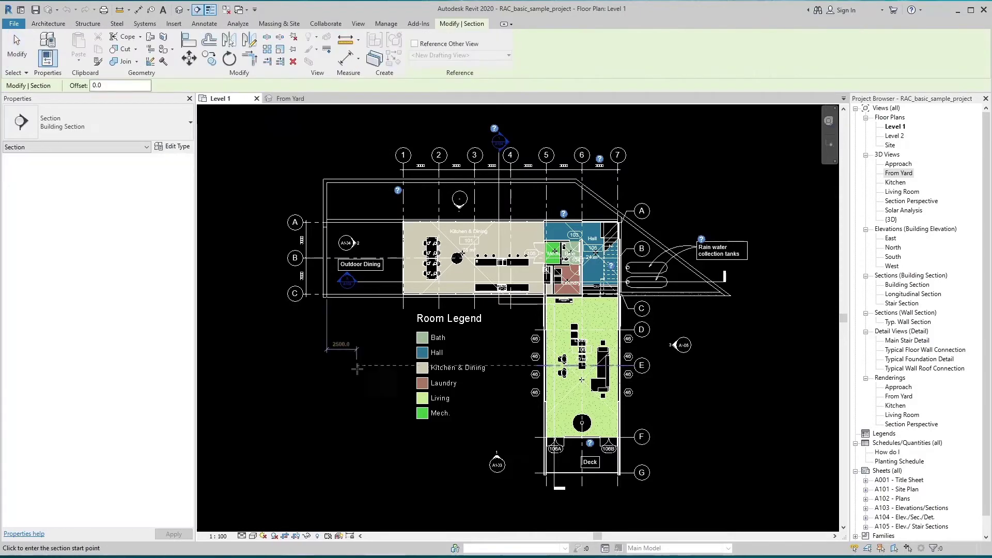
pyautogui.click(325, 378)
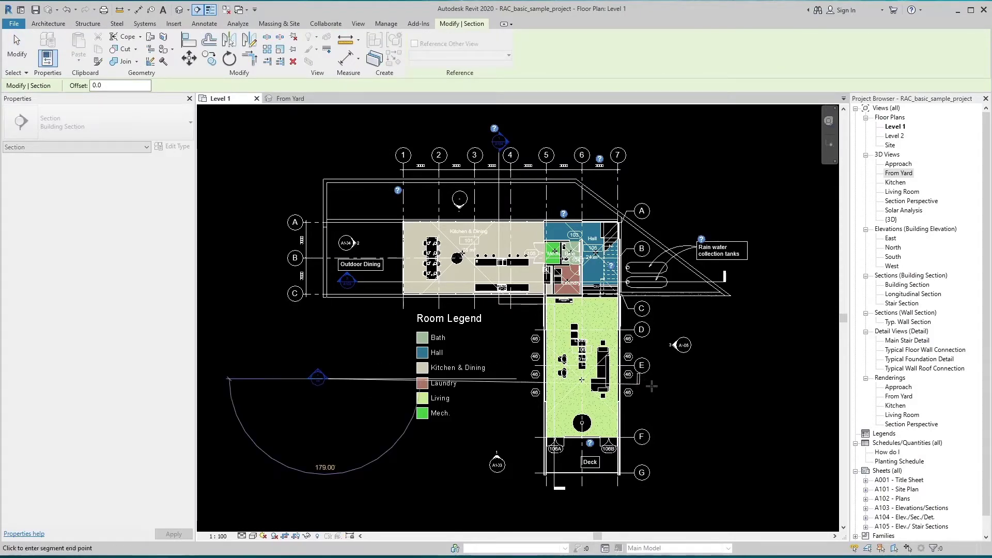
pyautogui.click(661, 382)
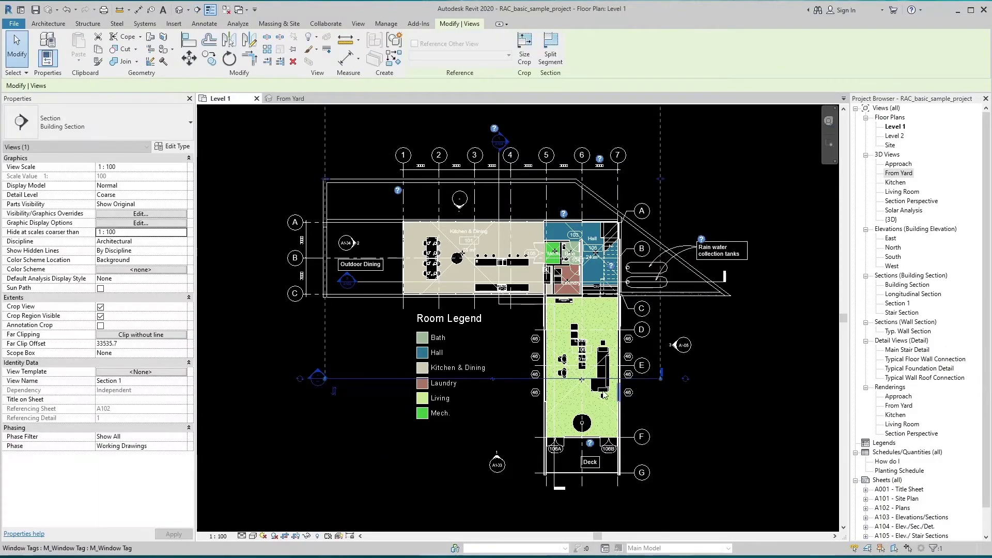
# Shorten the new section's far clip depth to about 8887 mm so it ends within the Kitchen & Dining area
pyautogui.scroll(-2, 494, 386)
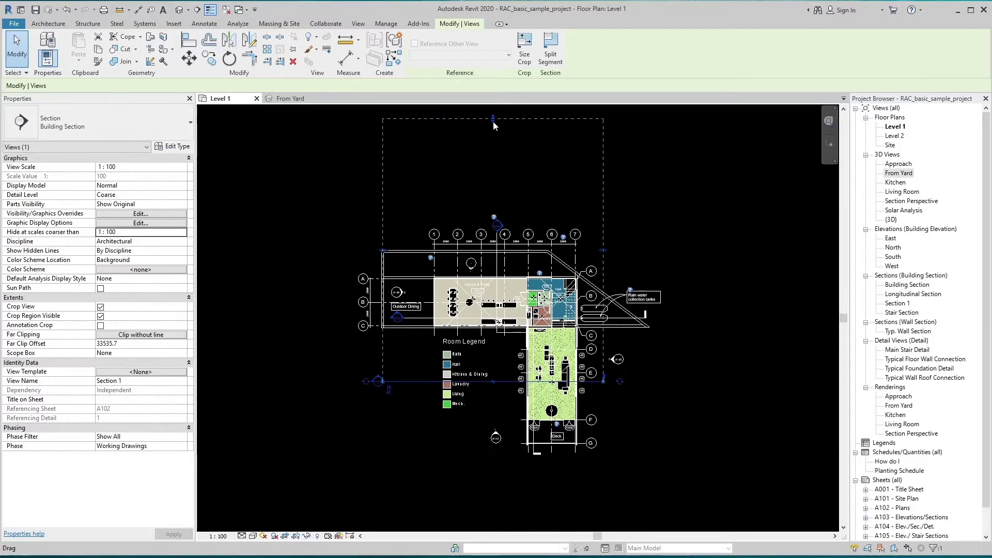
pyautogui.moveTo(493, 121); pyautogui.dragTo(484, 315)
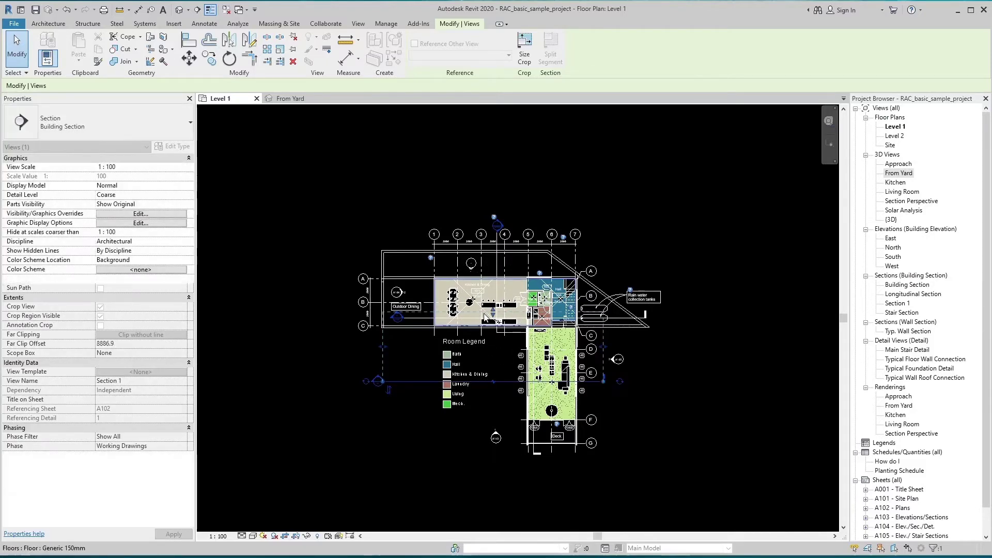
pyautogui.scroll(2, 337, 321)
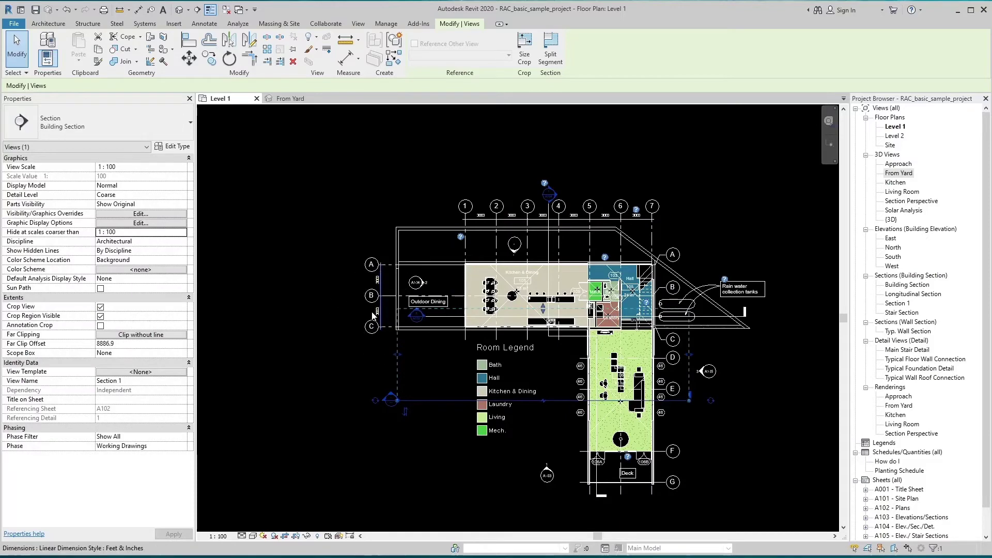
pyautogui.click(212, 347)
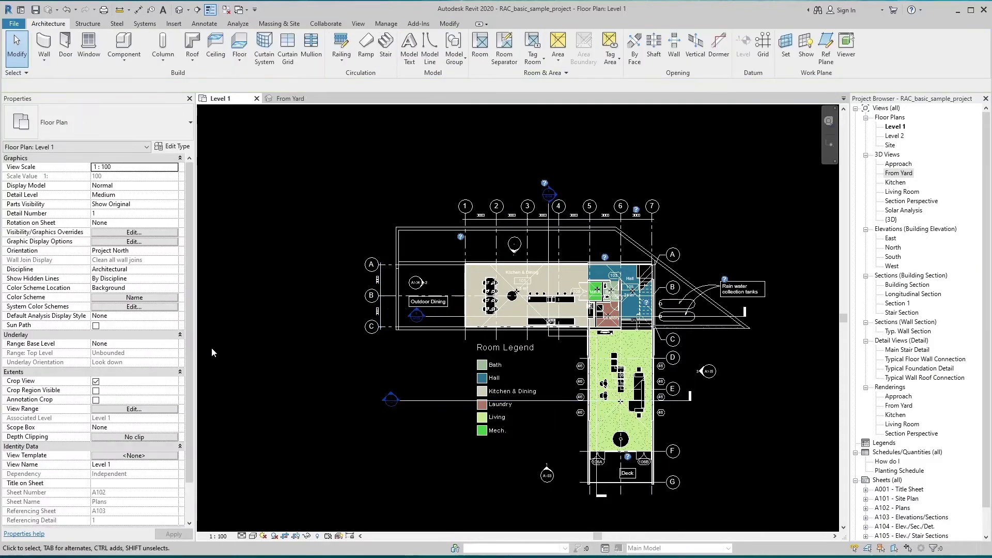
# Open the view of the new section and the West building elevation
pyautogui.click(445, 400)
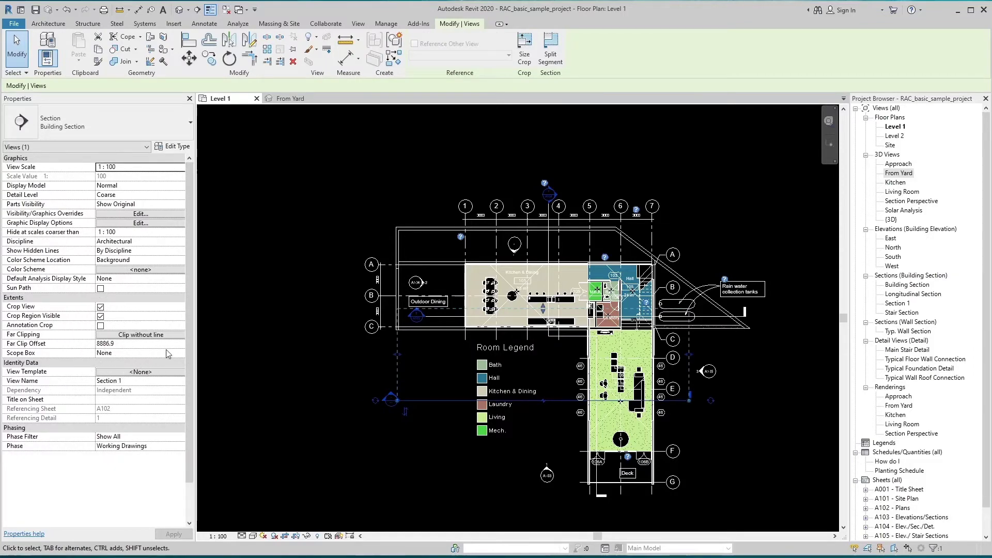
pyautogui.rightClick(452, 402)
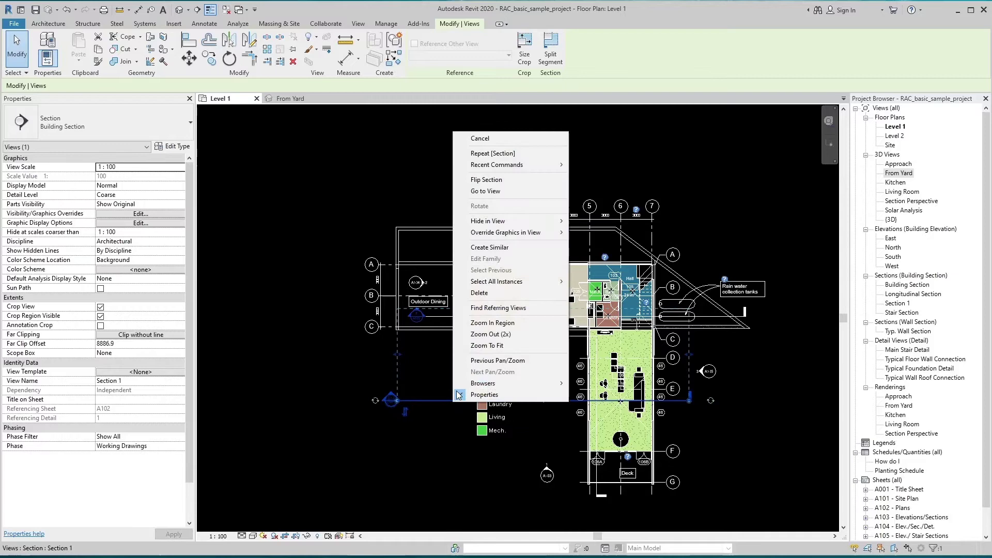
pyautogui.click(482, 191)
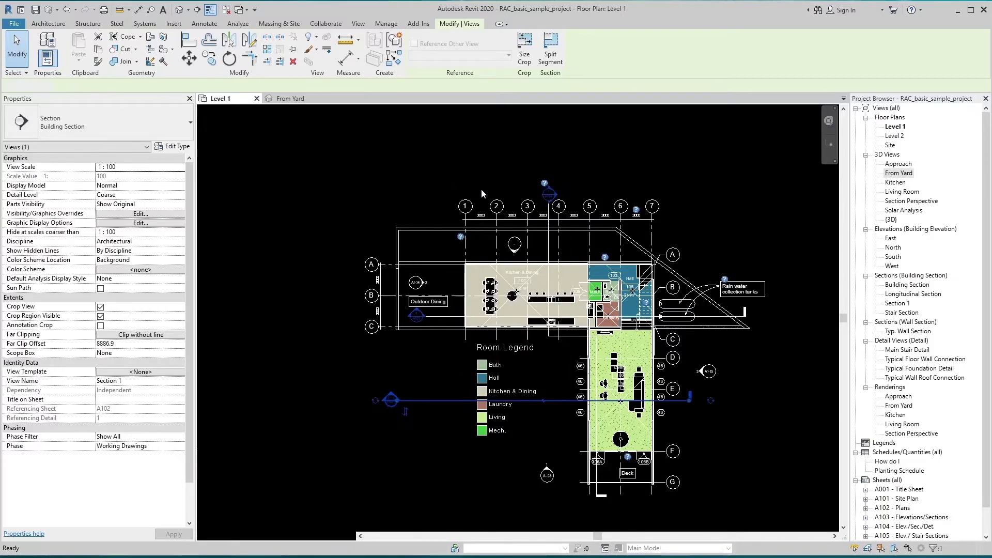
pyautogui.click(538, 470)
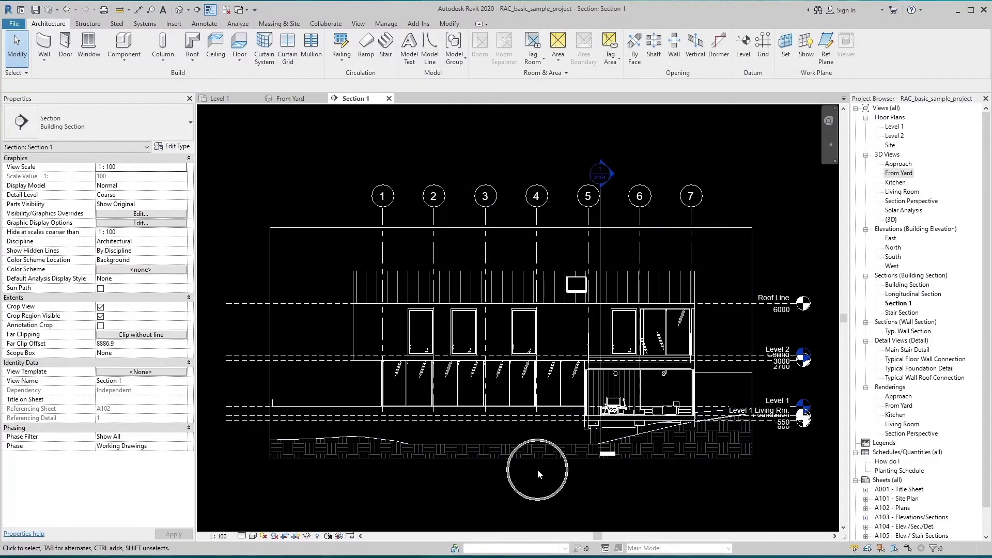
pyautogui.click(887, 231)
pyautogui.doubleClick(892, 266)
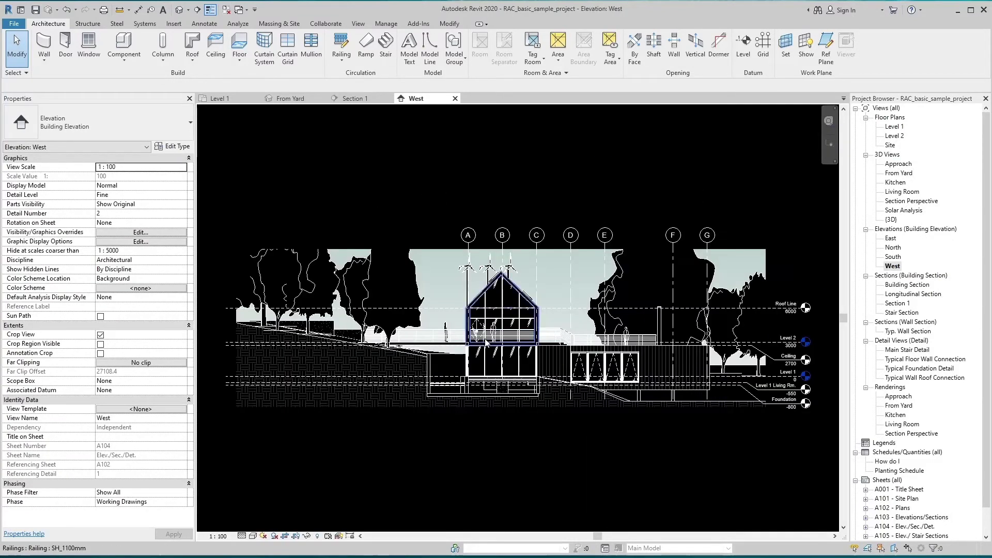
# Tile all four open views and fit each view's contents to its window
pyautogui.click(358, 23)
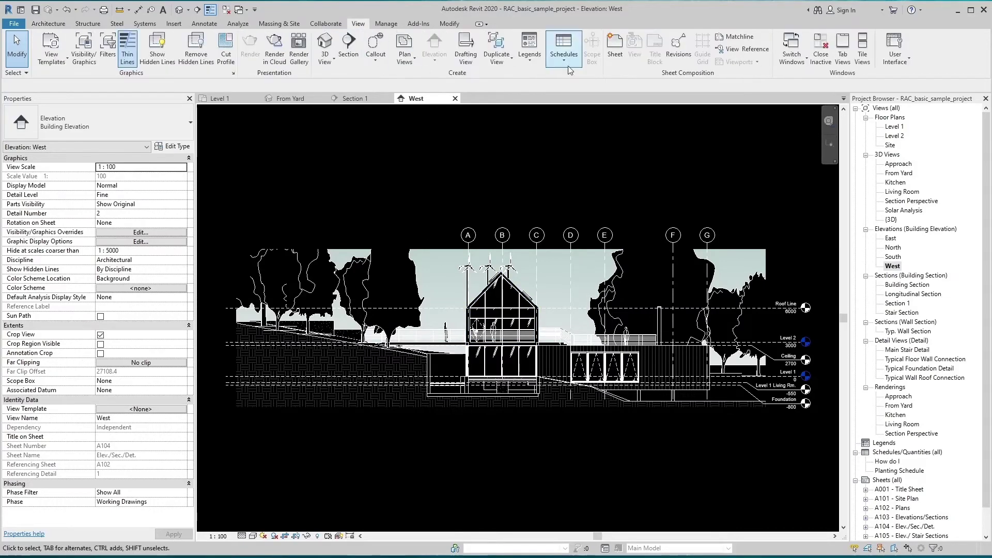
pyautogui.click(860, 52)
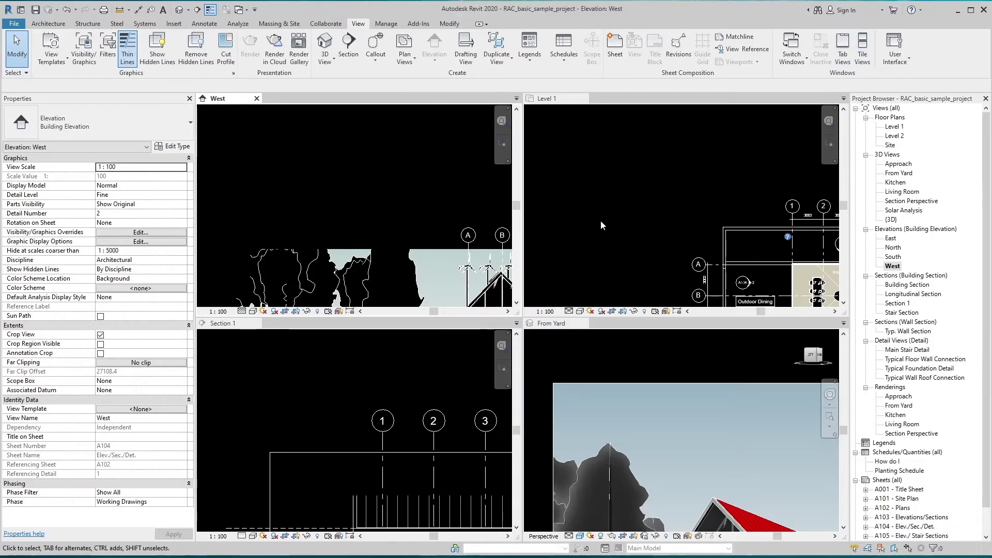
pyautogui.click(830, 148)
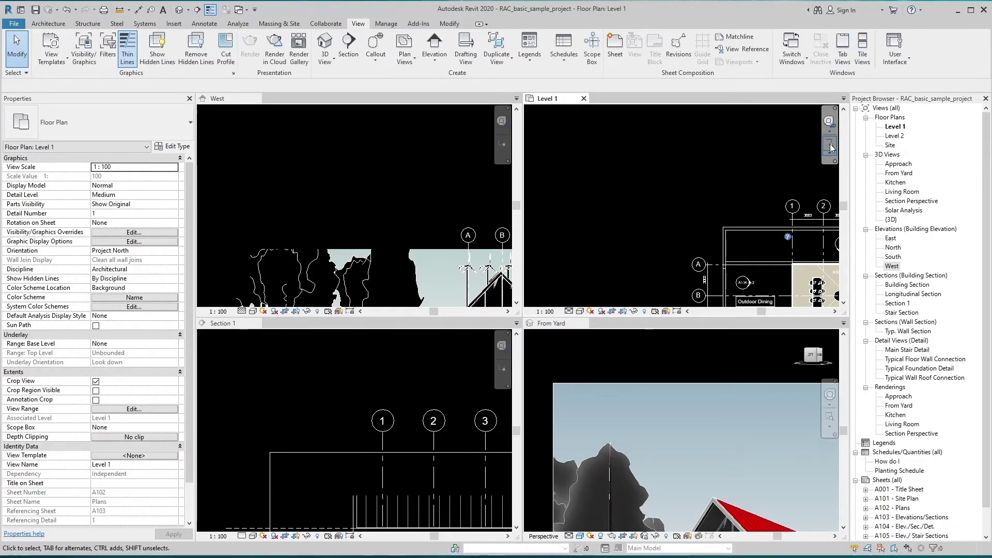
pyautogui.press('z')
pyautogui.press('a')
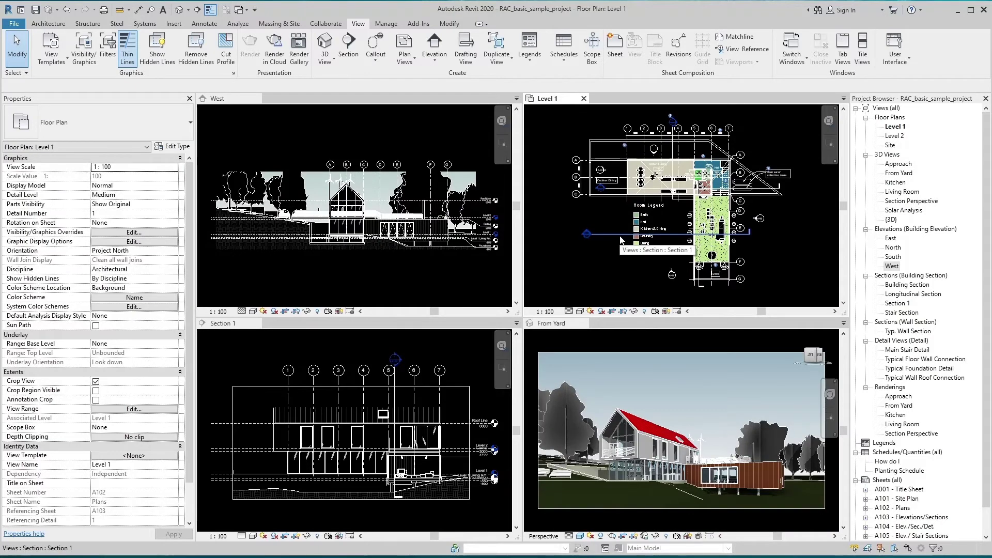
# Select the new section on the Level 1 plan and examine its clip depth against the West elevation and the roof in the section view
pyautogui.click(624, 233)
pyautogui.scroll(2, 643, 204)
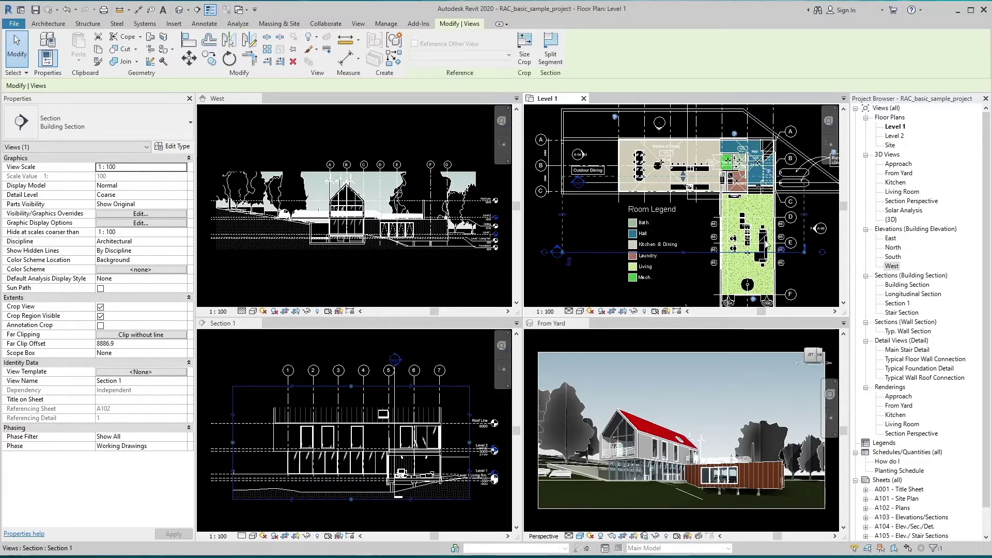
pyautogui.scroll(2, 545, 180)
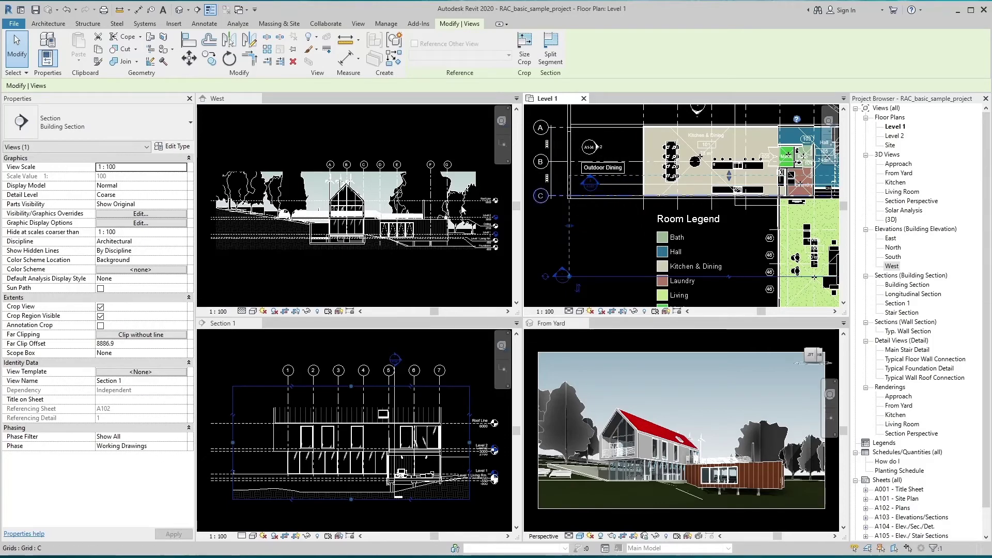
pyautogui.click(390, 269)
pyautogui.scroll(4, 346, 188)
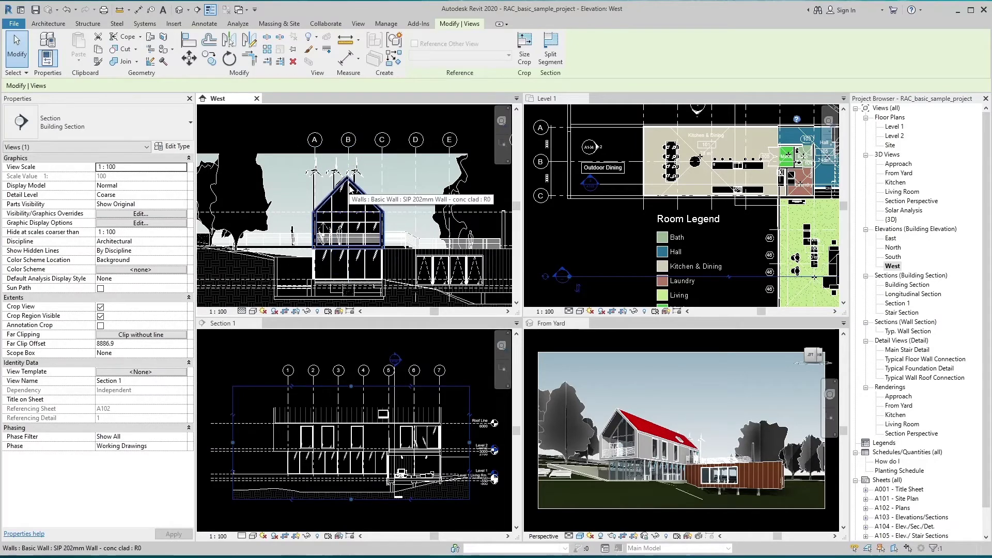
pyautogui.scroll(-2, 371, 195)
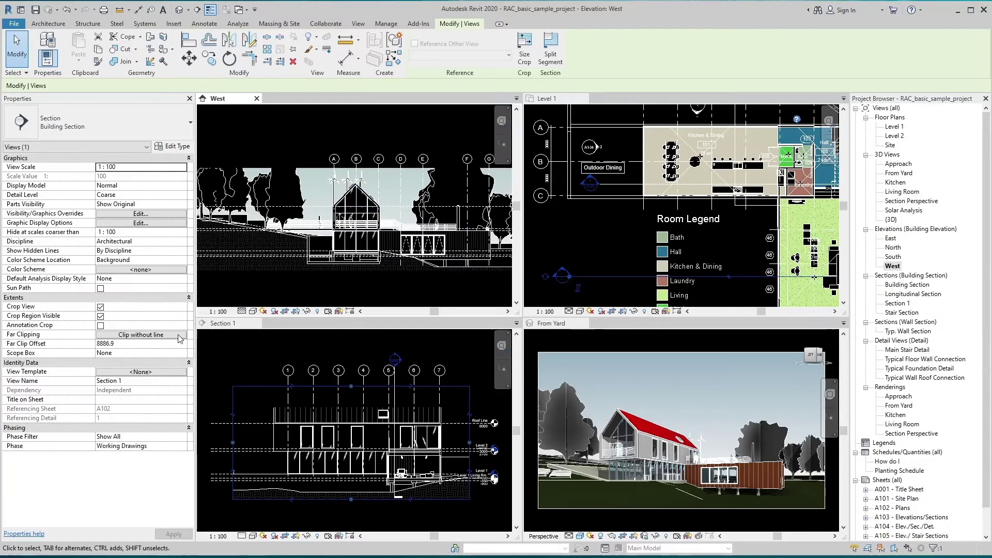
pyautogui.press('ctrl')
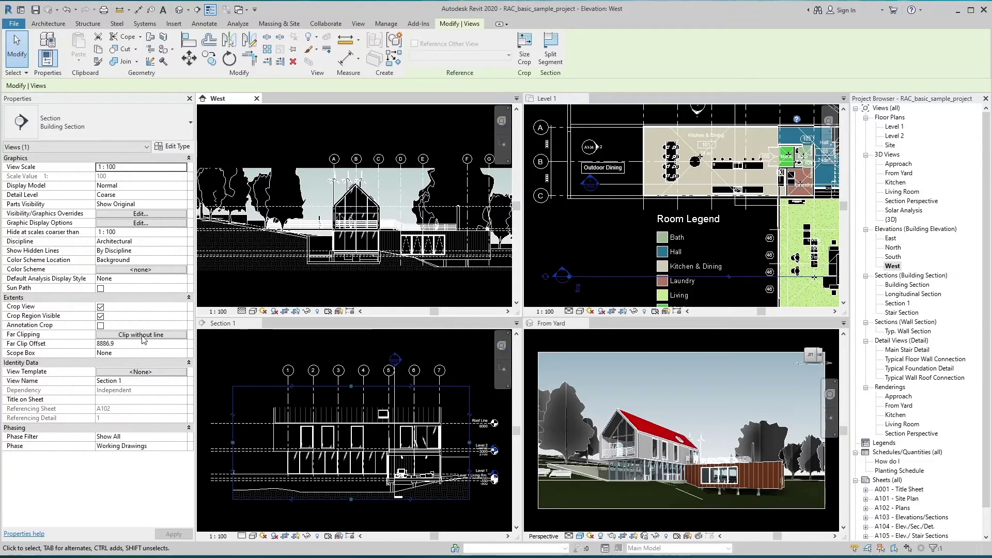
pyautogui.scroll(4, 288, 427)
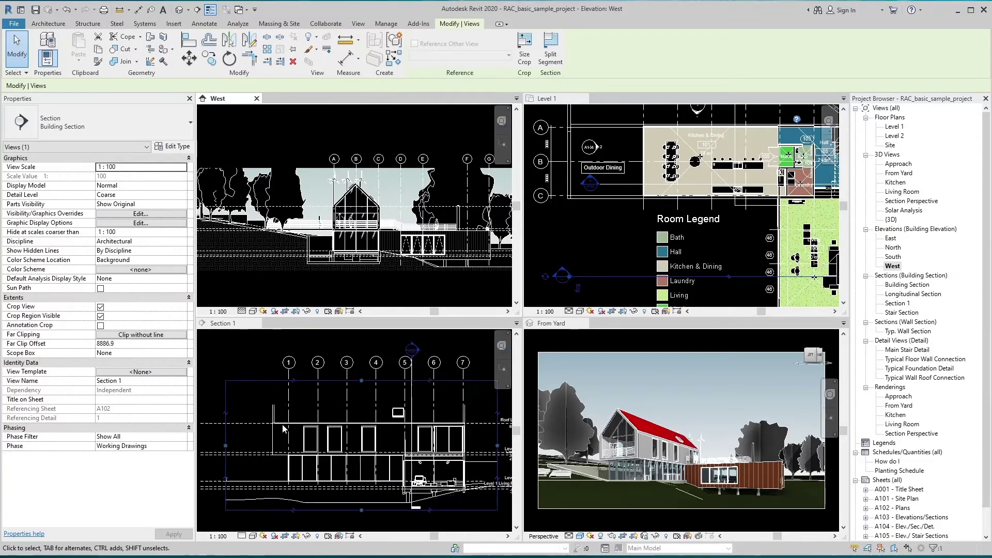
pyautogui.scroll(1, 288, 427)
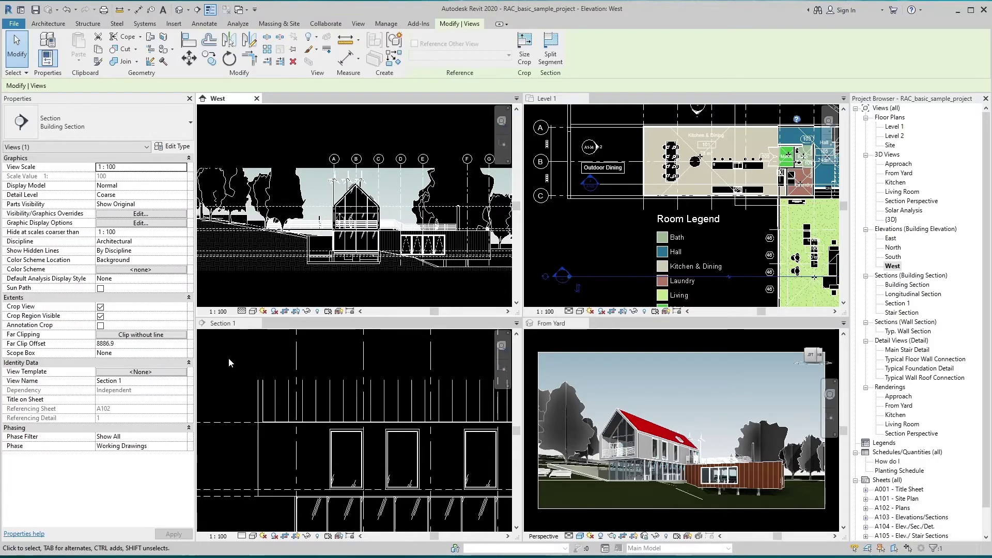
# Set the selected section's far clipping to Clip with line and inspect the roof edge in the section view and West elevation
pyautogui.click(142, 336)
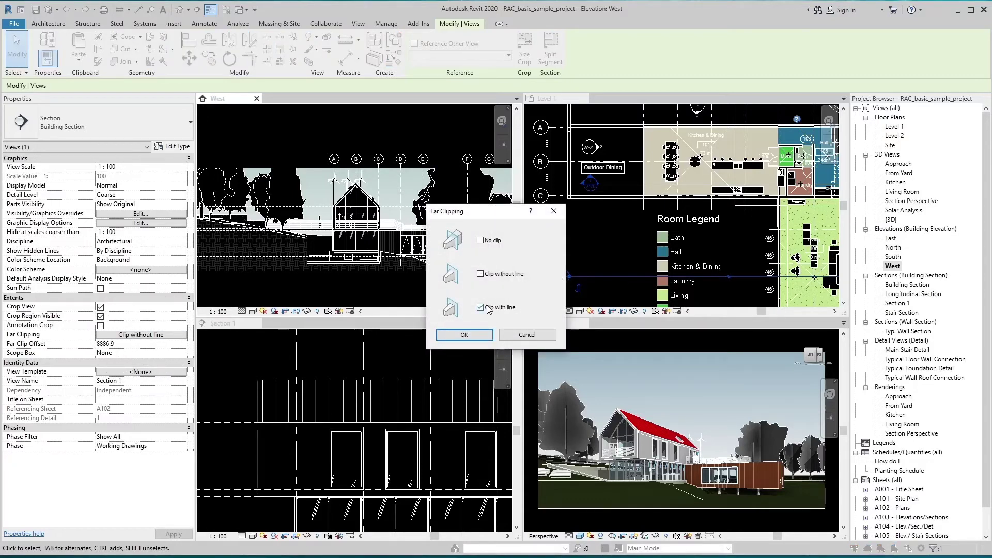
pyautogui.click(477, 335)
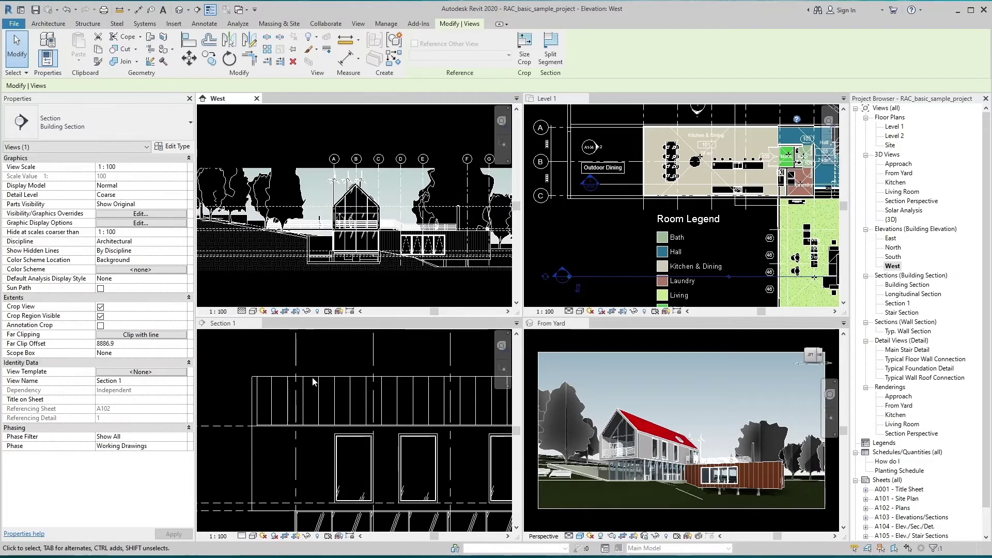
pyautogui.scroll(-2, 313, 381)
pyautogui.scroll(3, 411, 224)
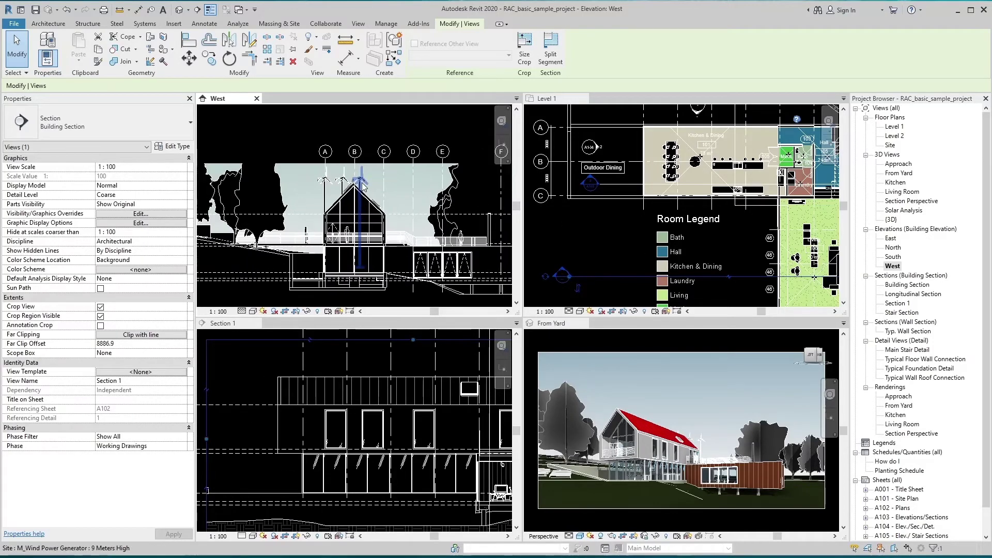
# Set the selected section's far clipping to No clip after comparing the West elevation with the section view
pyautogui.scroll(2, 416, 197)
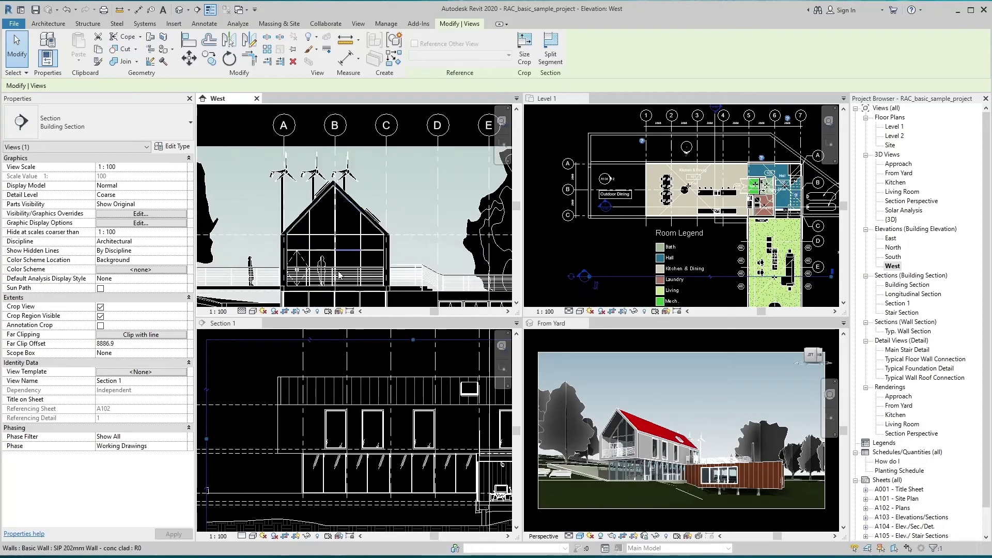
pyautogui.scroll(2, 355, 379)
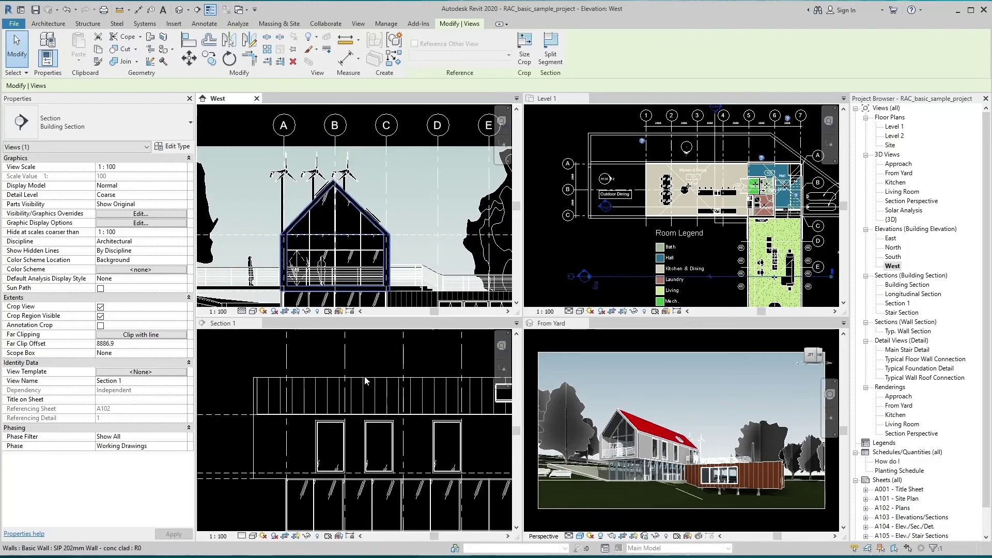
pyautogui.scroll(-1, 365, 381)
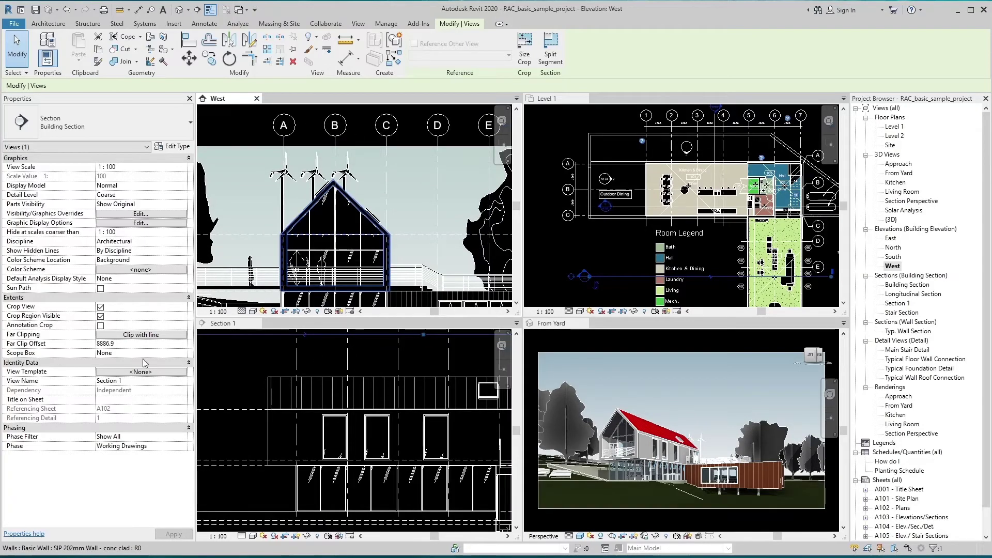
pyautogui.click(136, 334)
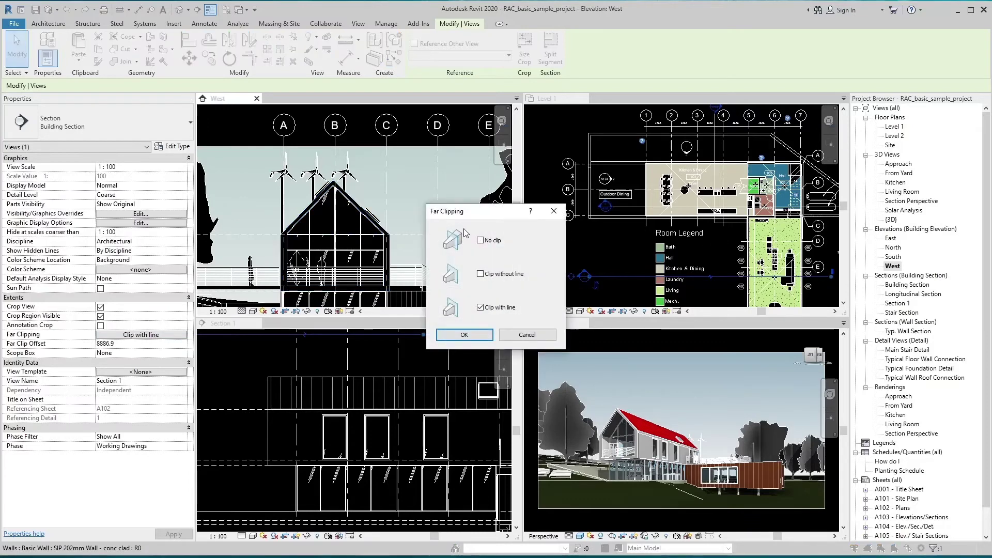
pyautogui.click(482, 241)
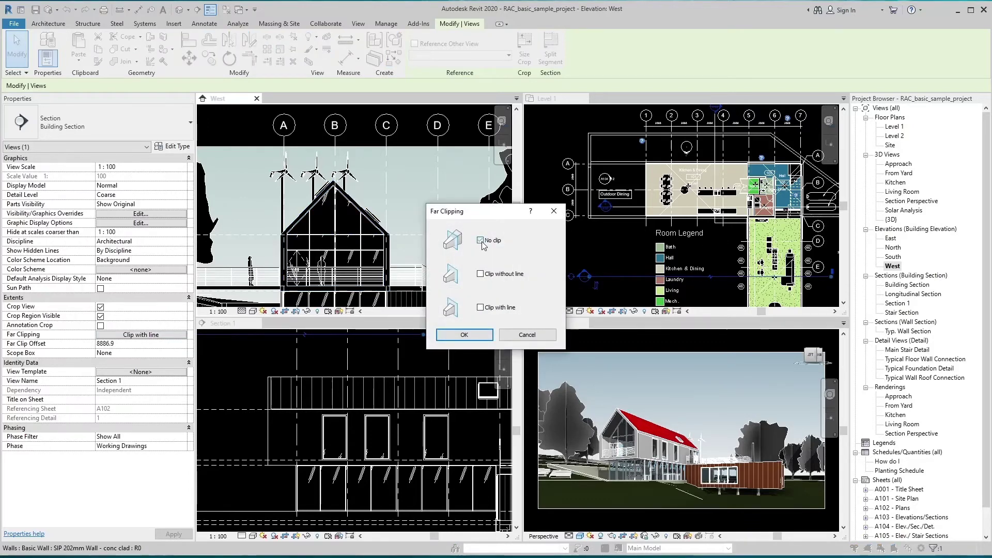
pyautogui.click(467, 335)
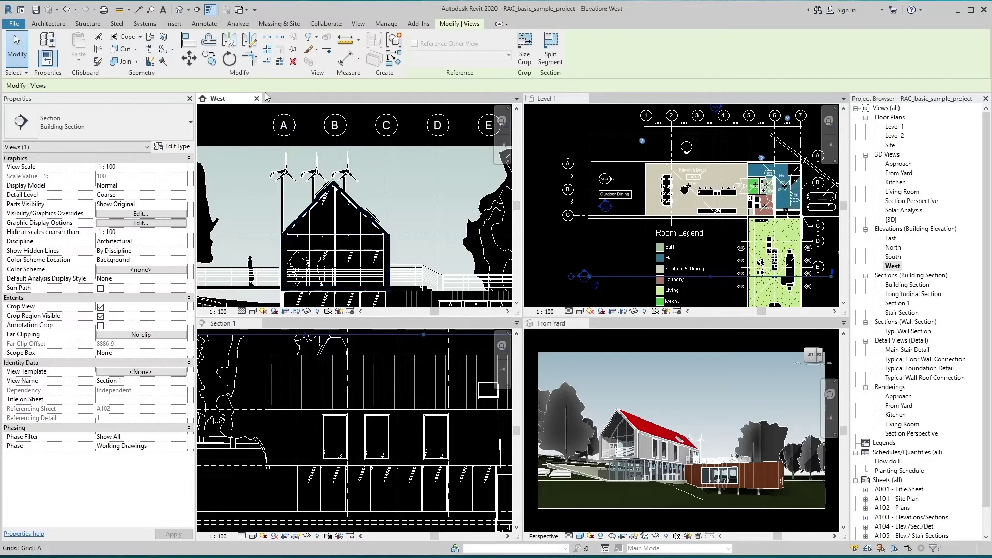
# Return the tiled views to tabs, close all of them and close the sample project without saving
pyautogui.click(363, 24)
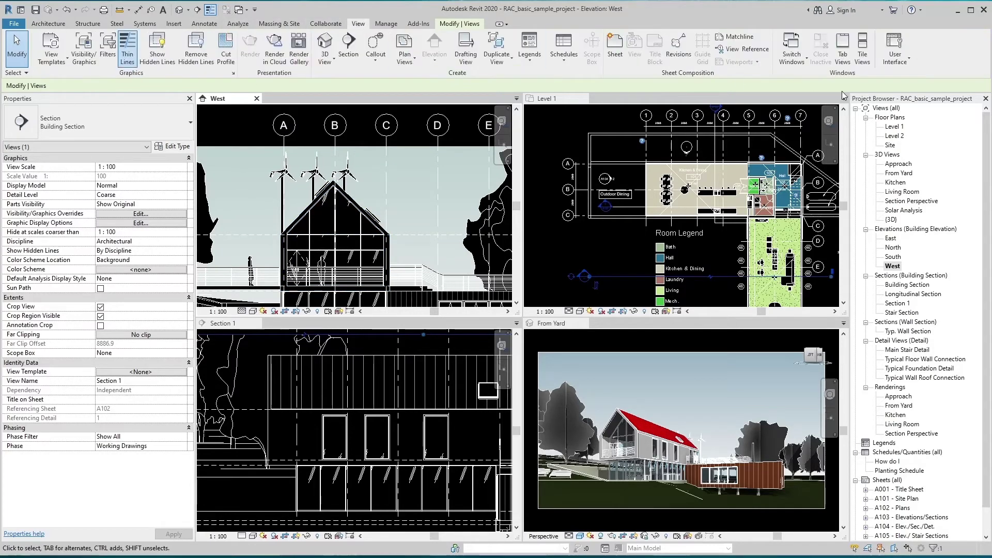
pyautogui.click(843, 52)
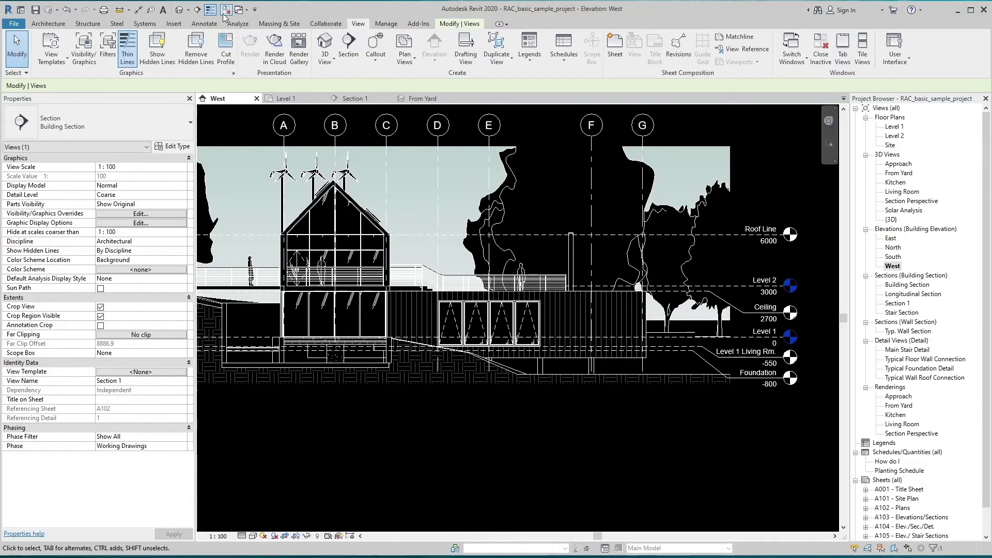
pyautogui.click(227, 11)
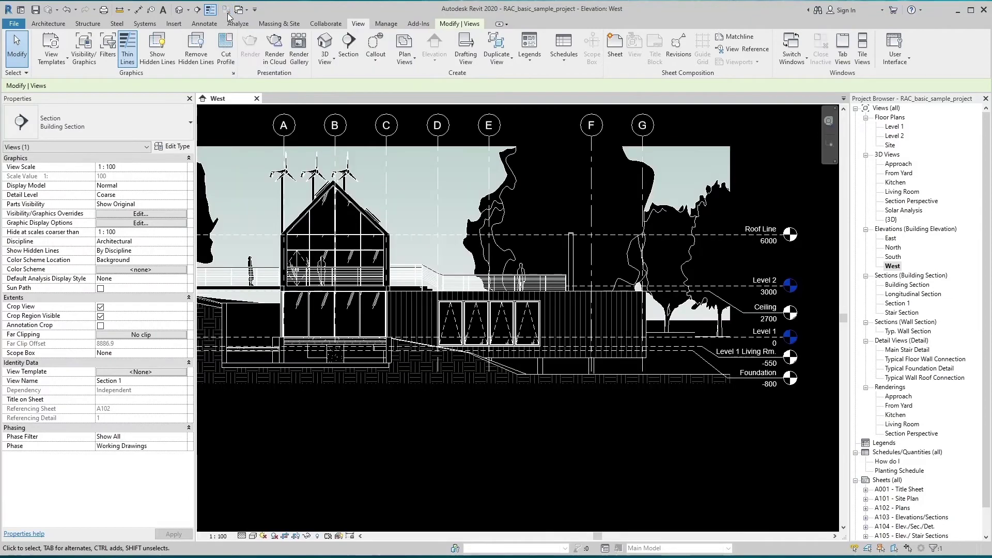
pyautogui.click(257, 98)
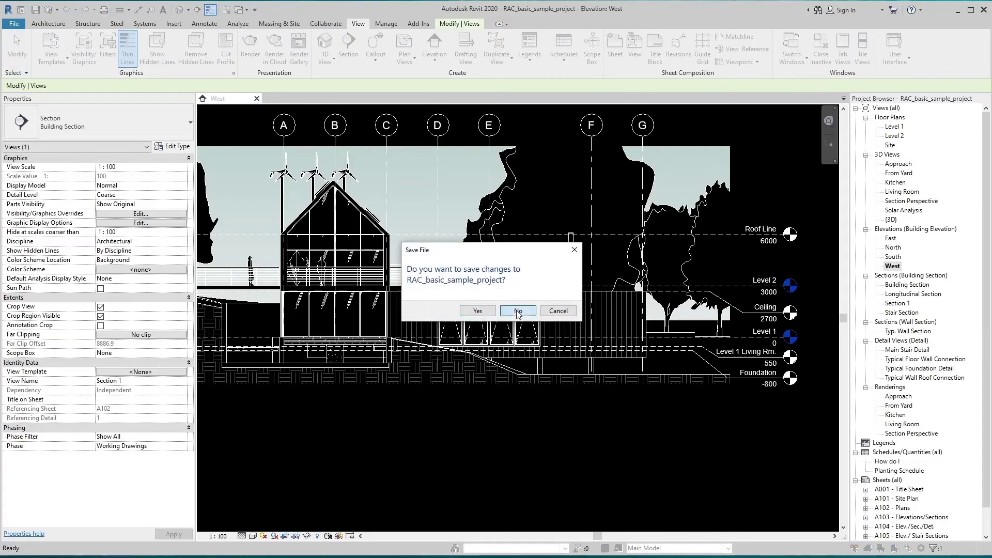
pyautogui.click(518, 311)
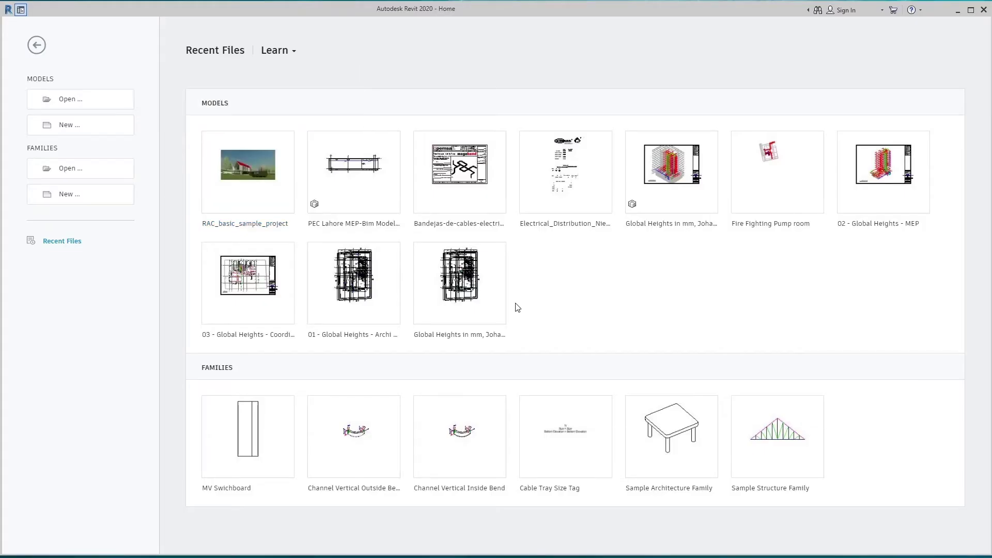
# Create a new project from the Architectural Template and widen the Project Browser
pyautogui.click(75, 125)
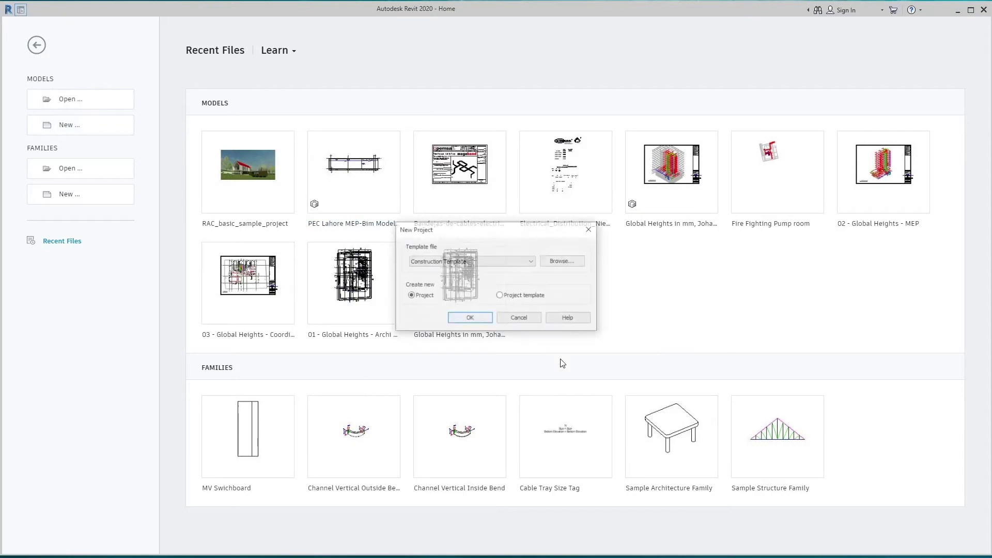
pyautogui.click(455, 262)
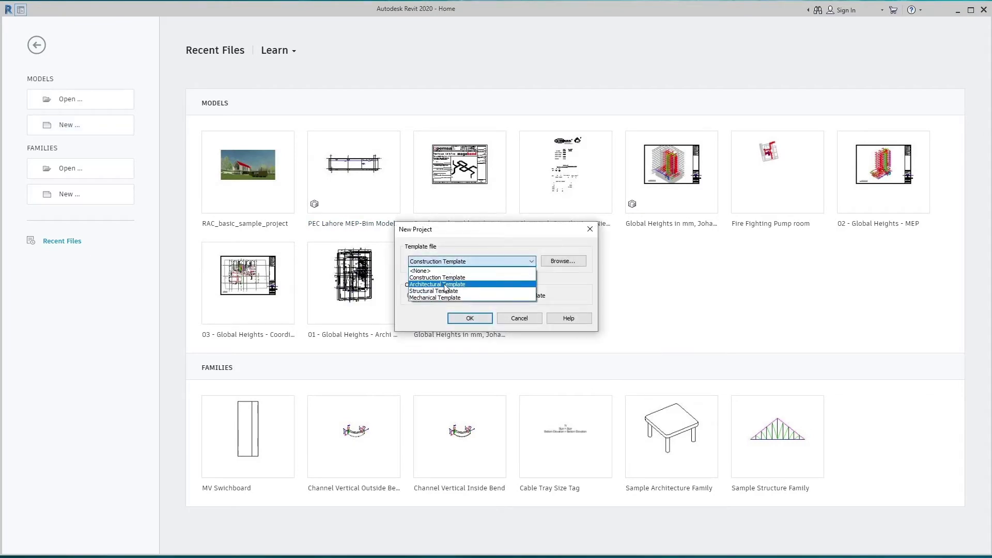
pyautogui.click(444, 285)
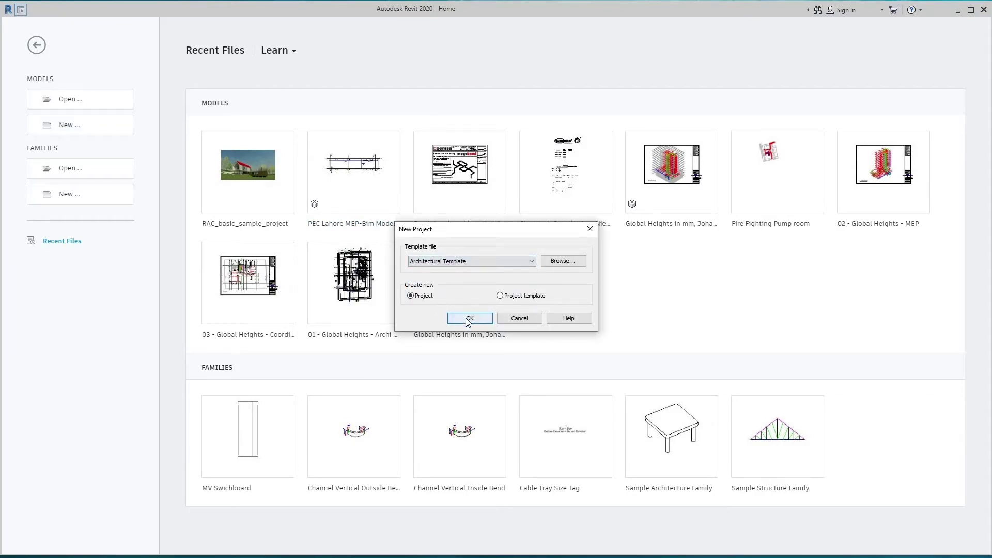
pyautogui.click(468, 319)
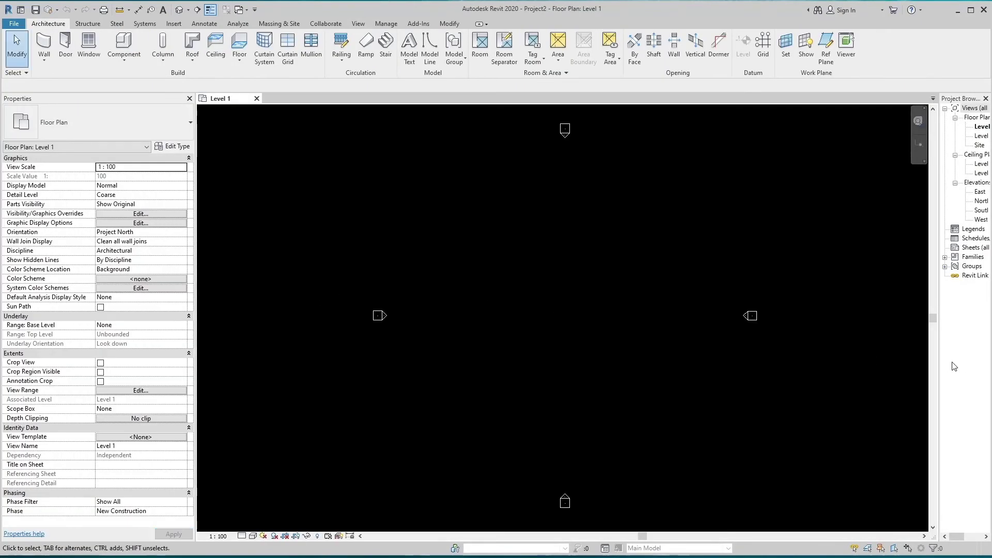
pyautogui.moveTo(939, 364); pyautogui.dragTo(868, 368)
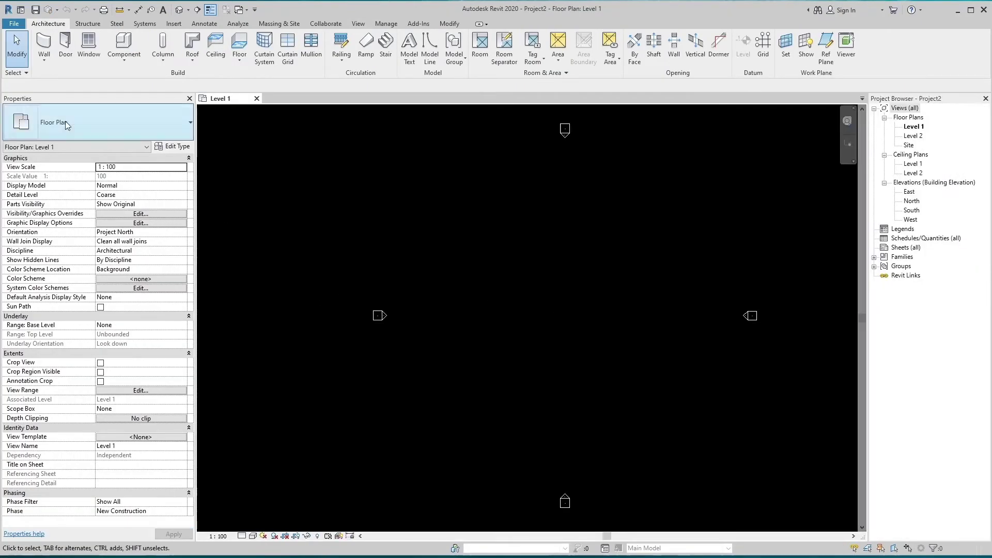
# Draw one straight Generic - 200mm wall at 45° near the middle of the Level 1 plan
pyautogui.press('w')
pyautogui.press('a')
pyautogui.click(519, 339)
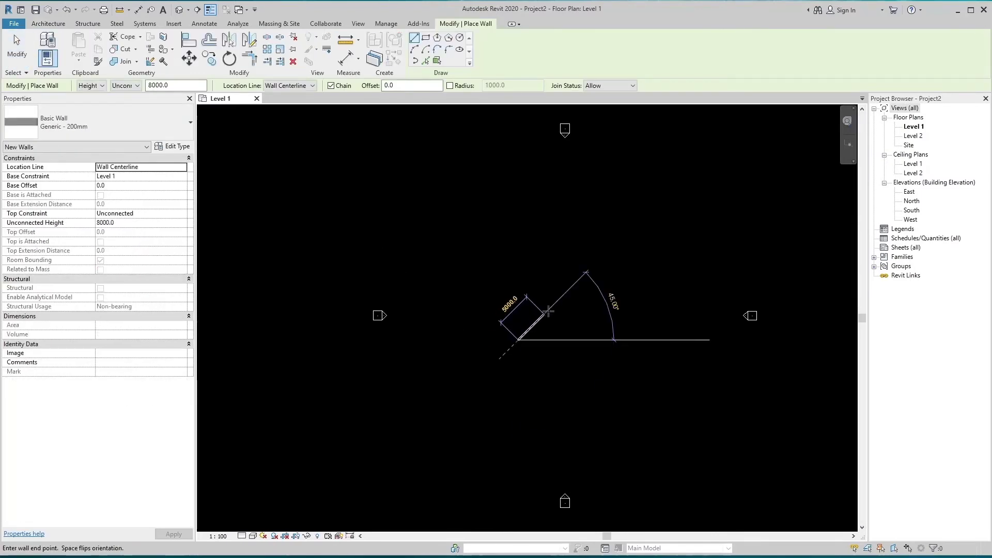
pyautogui.click(559, 298)
pyautogui.scroll(3, 539, 319)
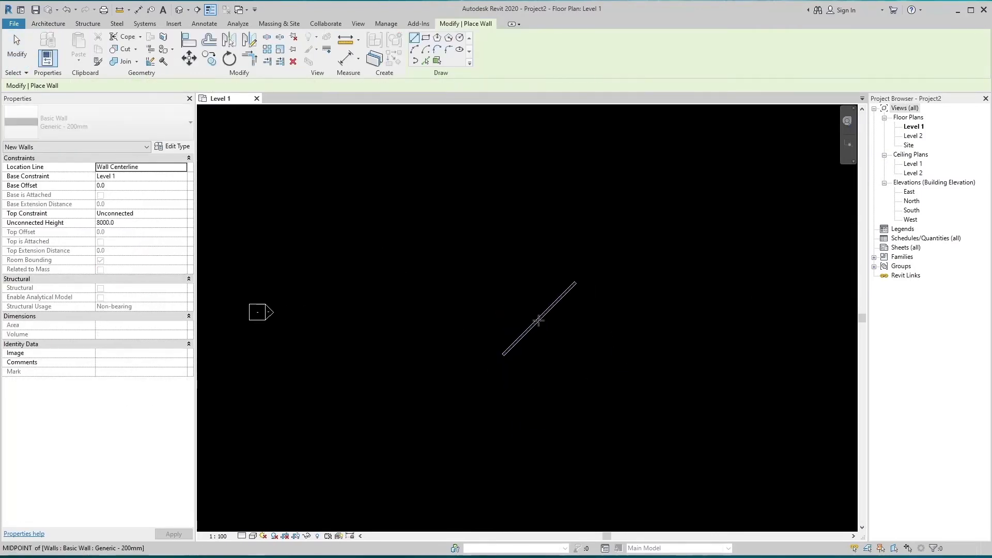
pyautogui.press('Escape')
pyautogui.press('Escape')
# Place a vertical building section west of the wall, facing it, and shorten its clip depth to about 7185 mm so it crosses the wall
pyautogui.click(197, 9)
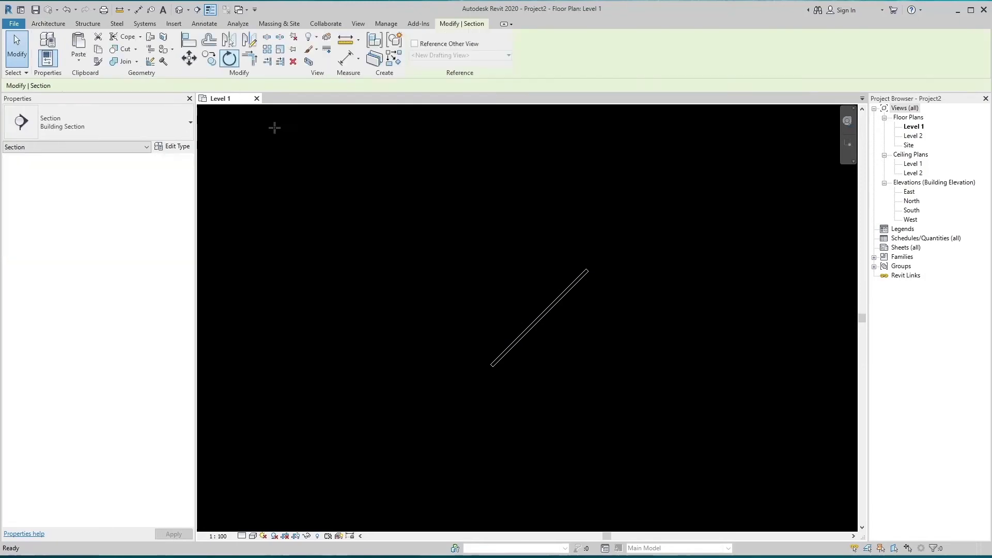
pyautogui.click(414, 230)
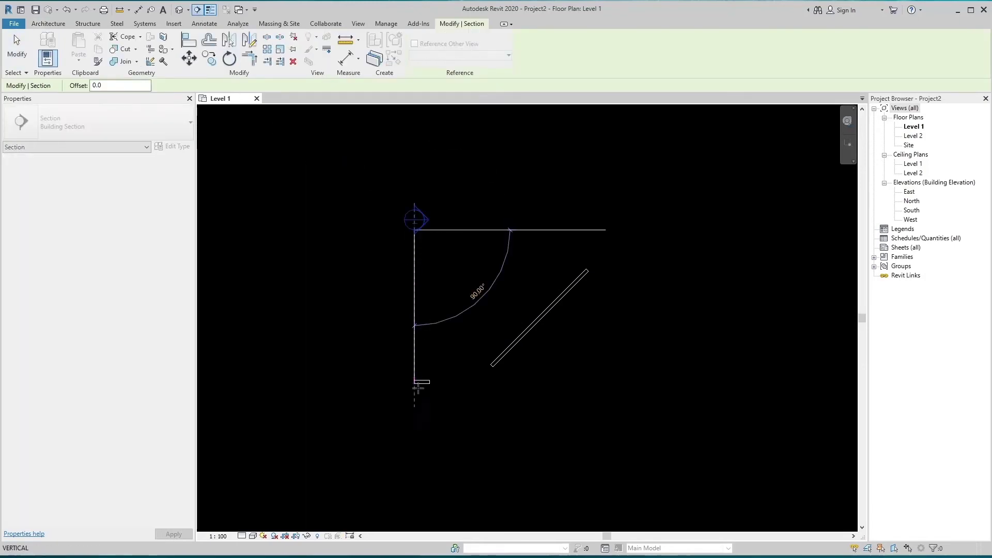
pyautogui.click(421, 423)
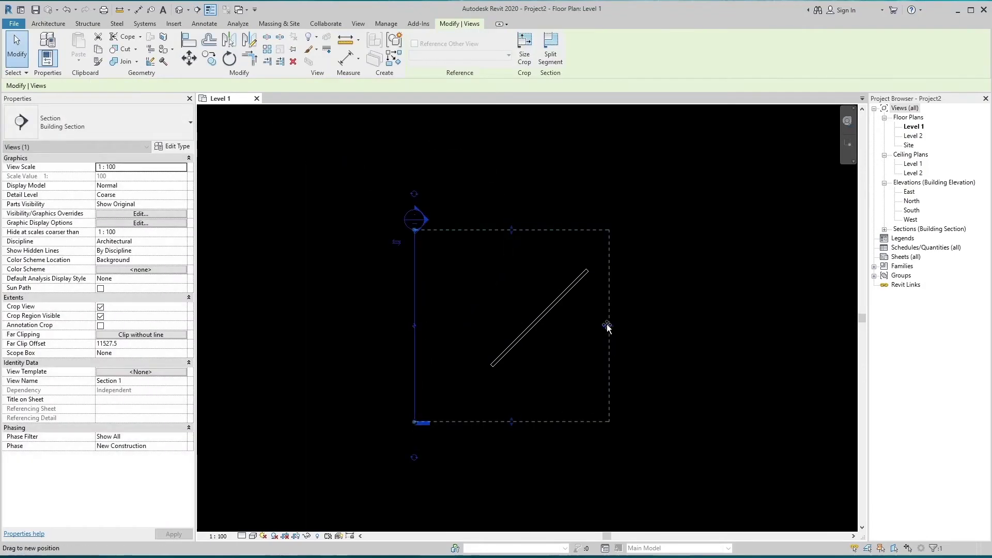
pyautogui.moveTo(605, 341); pyautogui.dragTo(538, 340)
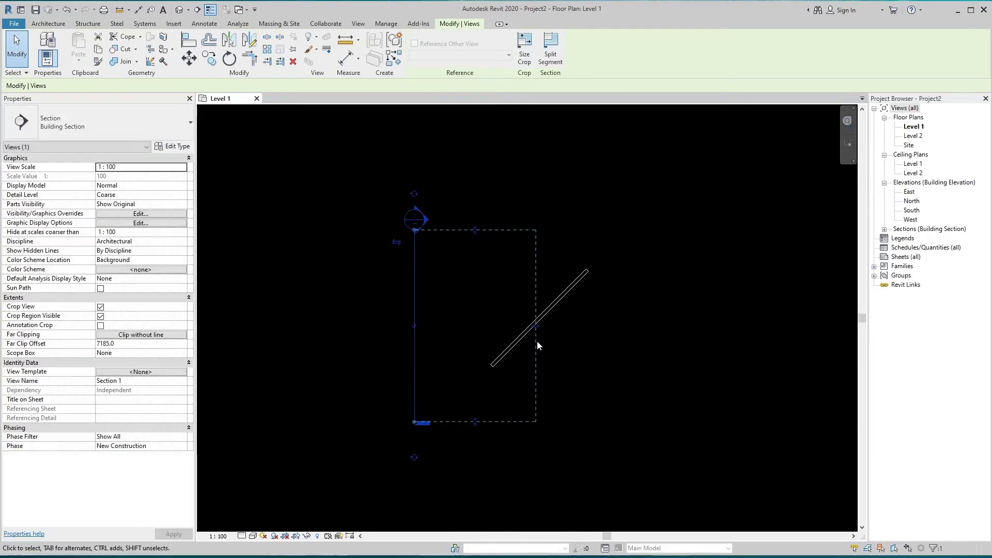
# Open the new section's view, tile it beside the Level 1 plan and frame the wall in both views
pyautogui.rightClick(533, 353)
pyautogui.click(442, 142)
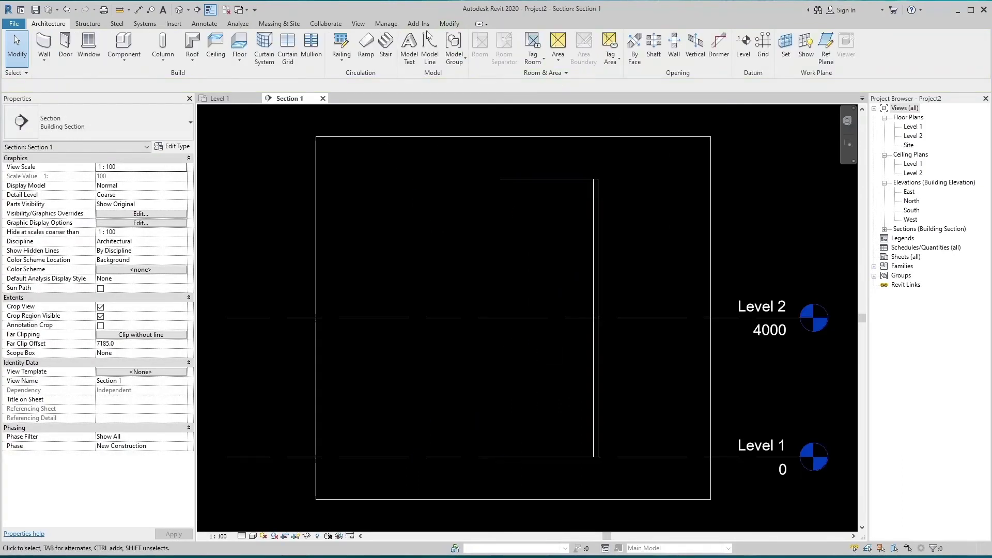
pyautogui.click(358, 23)
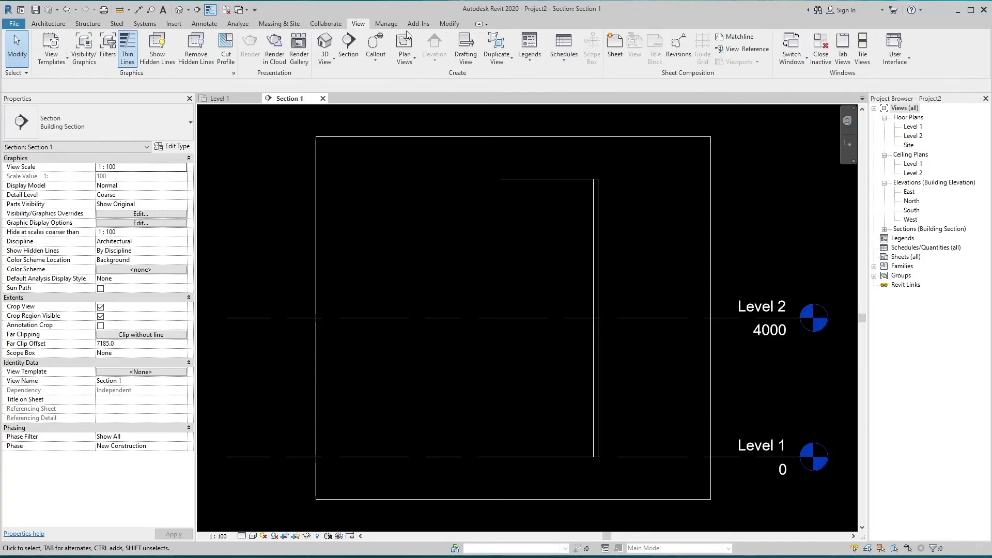
pyautogui.click(862, 52)
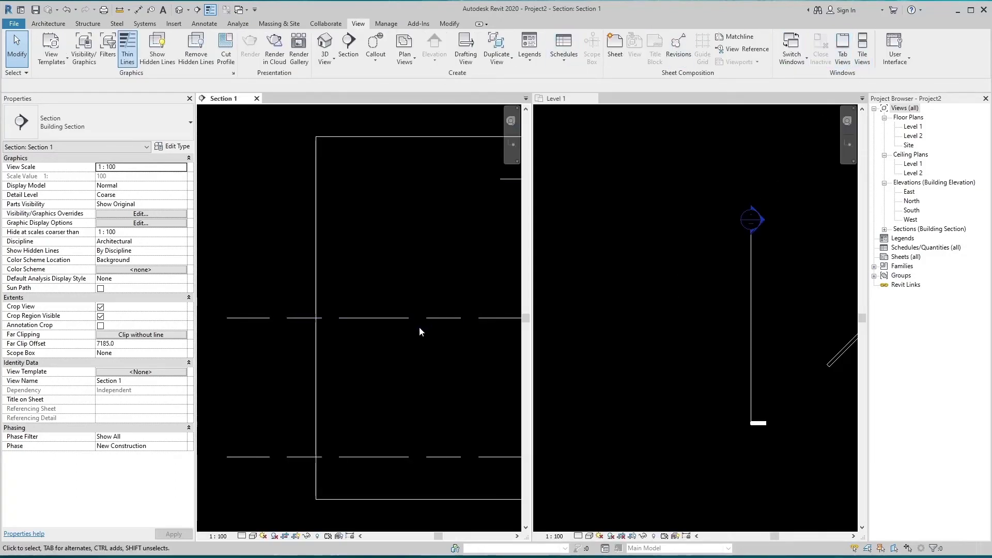
pyautogui.scroll(-5, 411, 340)
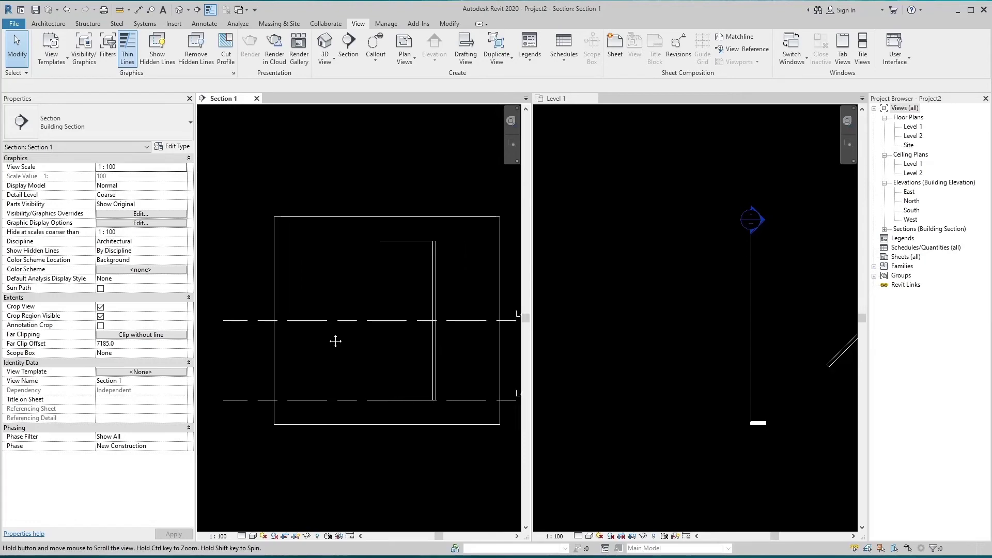
pyautogui.click(624, 344)
pyautogui.scroll(-3, 657, 353)
pyautogui.moveTo(715, 380); pyautogui.dragTo(578, 382, button='middle')
pyautogui.scroll(2, 629, 339)
pyautogui.scroll(3, 633, 337)
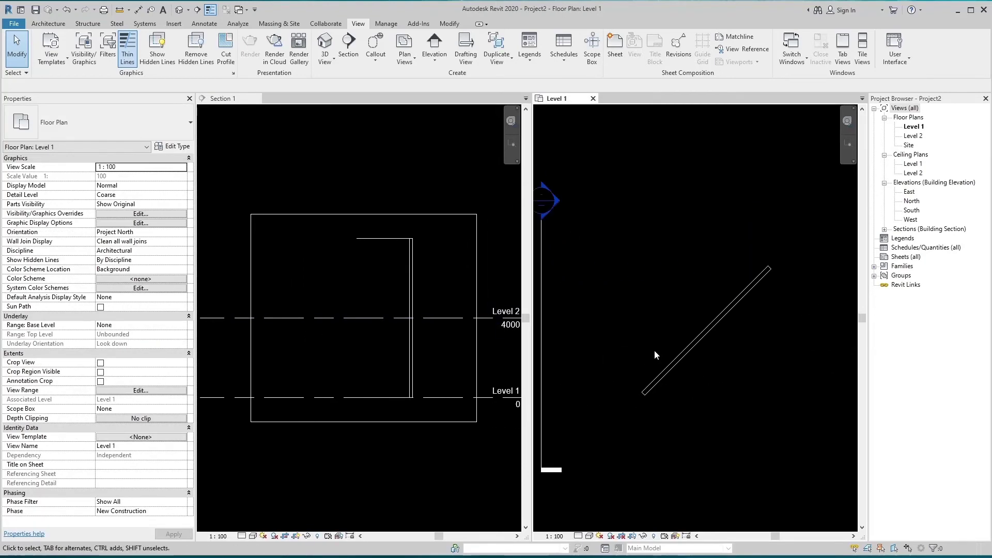
pyautogui.moveTo(654, 349); pyautogui.dragTo(745, 361, button='middle')
# Select the section on the Level 1 plan and compare where its far clip boundary crosses the wall with the section view
pyautogui.click(623, 346)
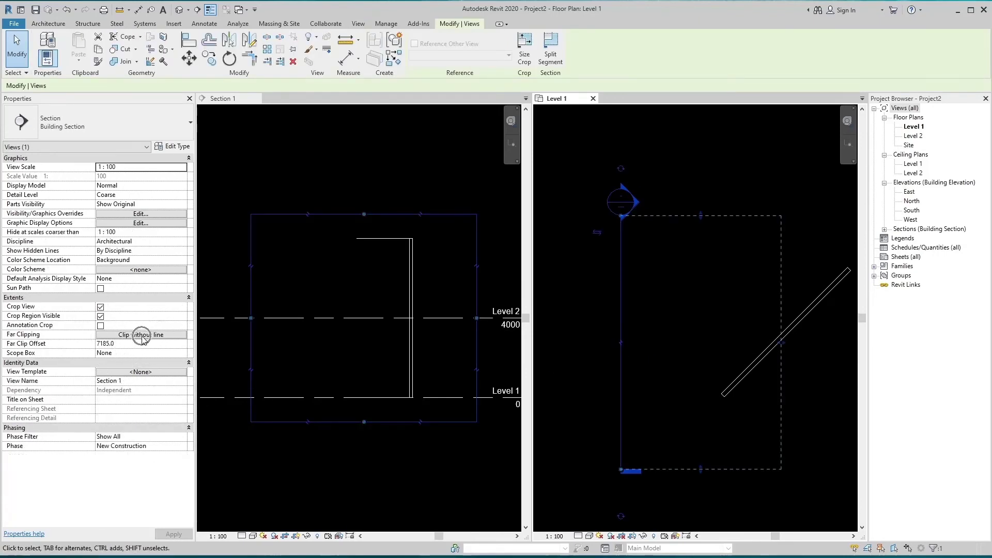
pyautogui.click(353, 280)
pyautogui.click(781, 342)
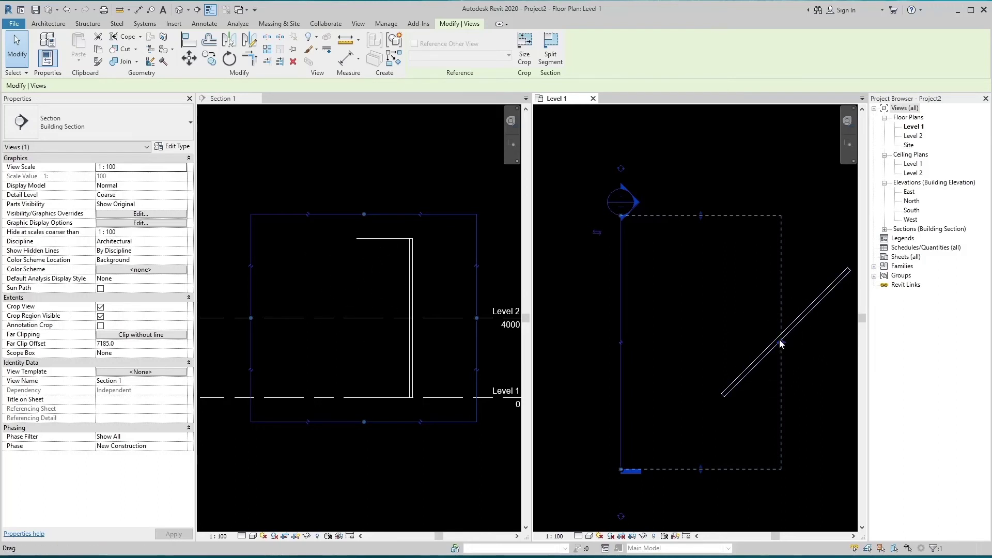
pyautogui.click(354, 258)
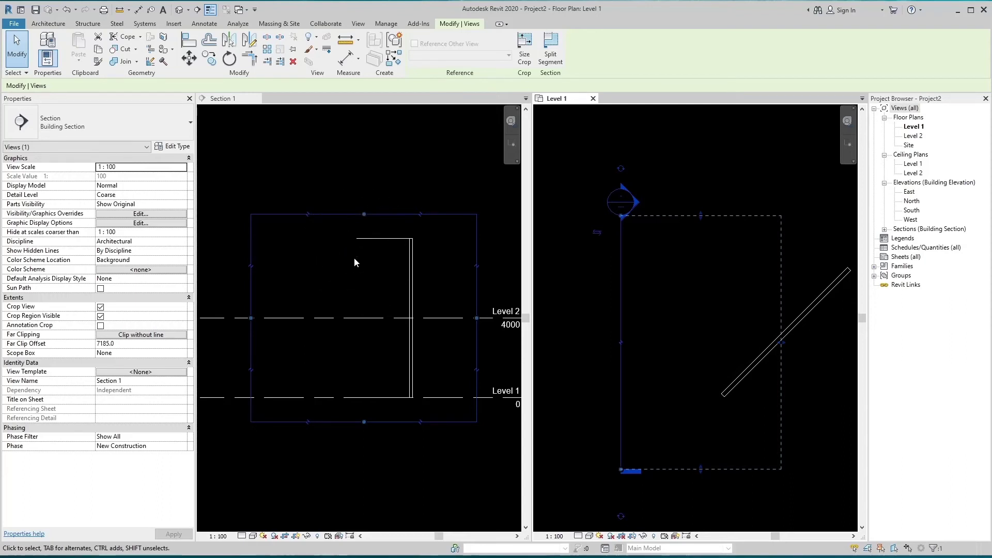
# Set the selected section's far clipping first to Clip with line and finally to No clip, comparing the wall's edge in the section view
pyautogui.click(163, 335)
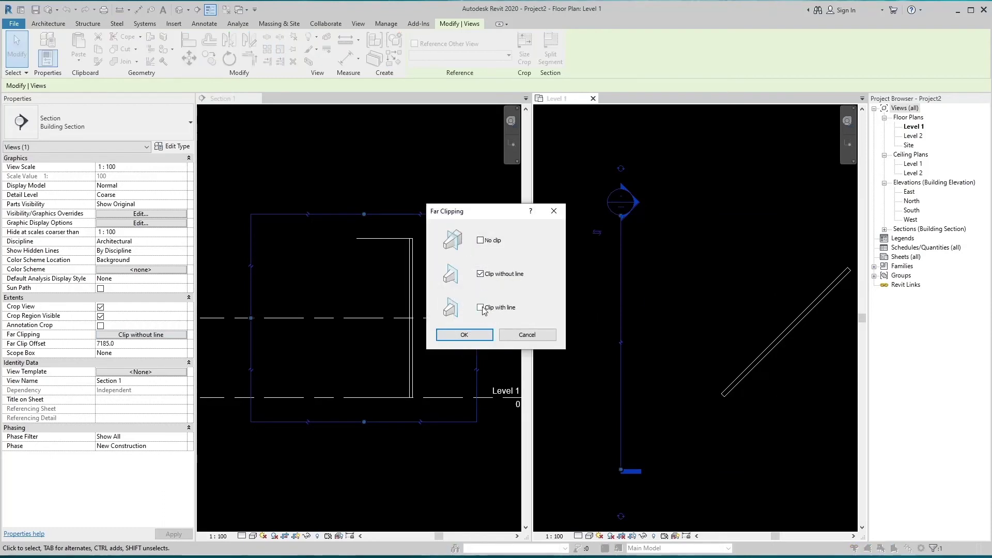
pyautogui.click(464, 335)
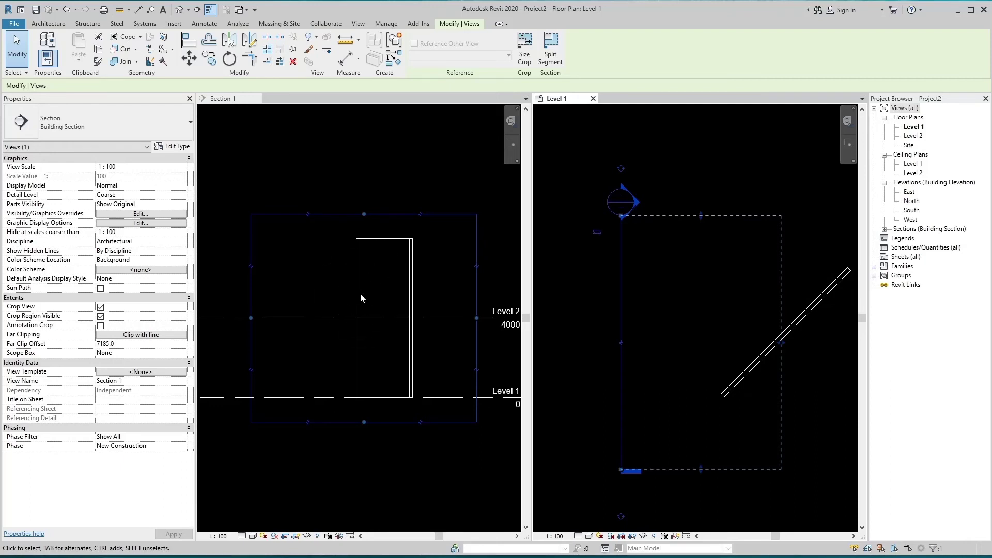
pyautogui.click(161, 336)
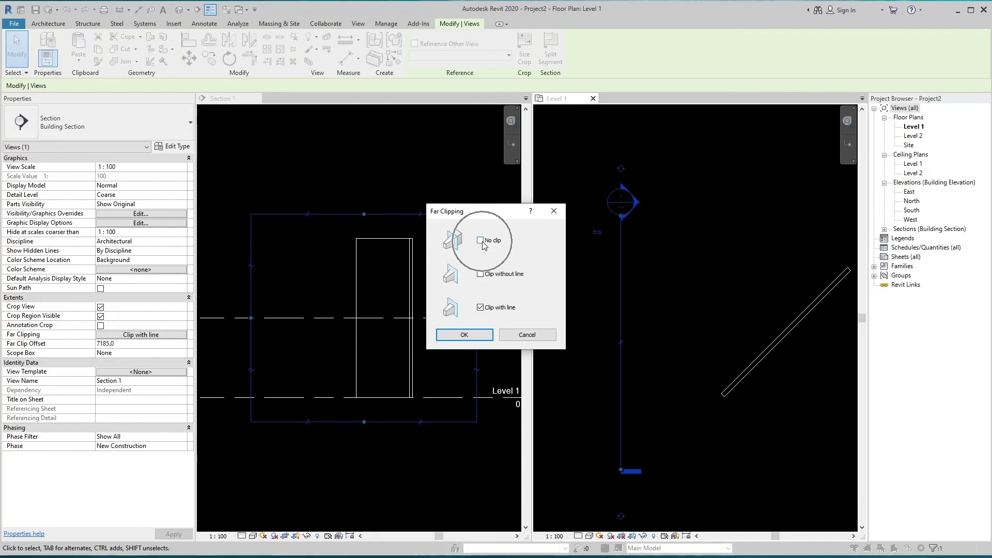
pyautogui.click(474, 334)
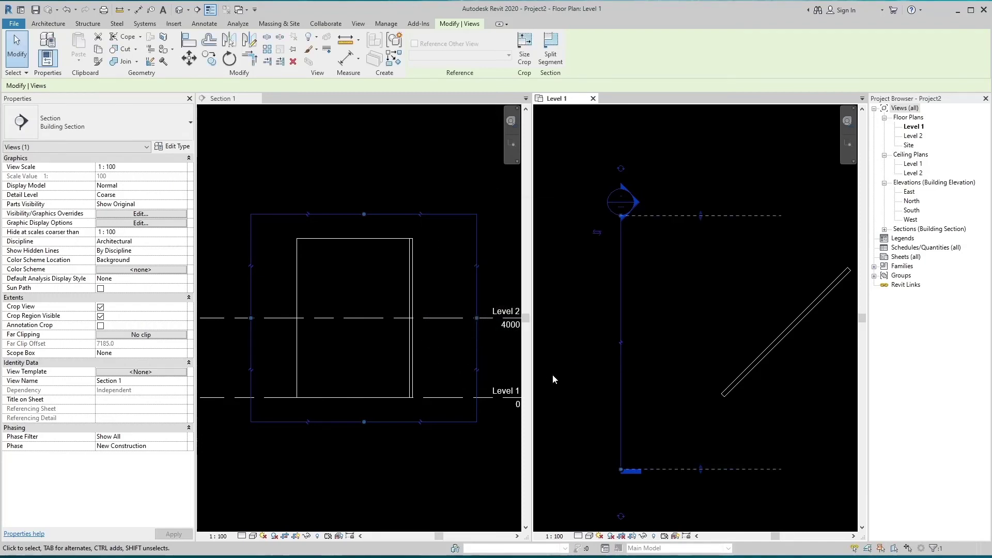